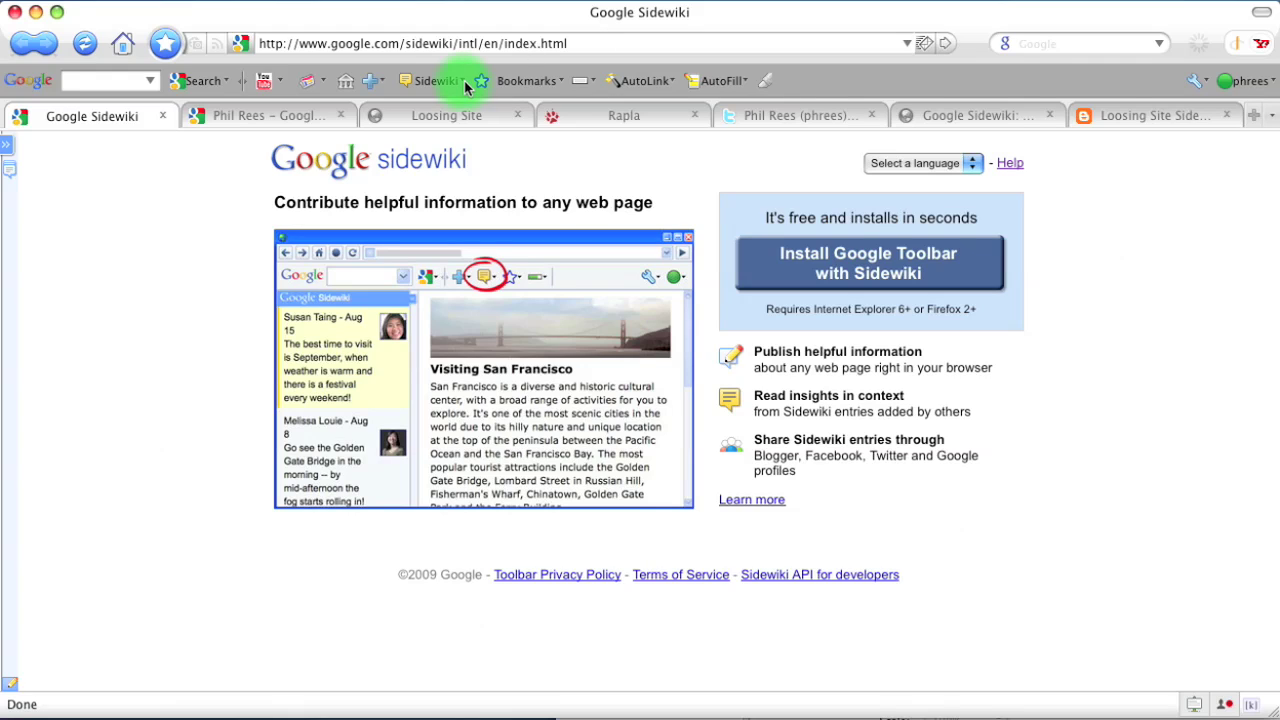
- Disable the Sidewiki notification bar and enable it again
left_click(462, 81)
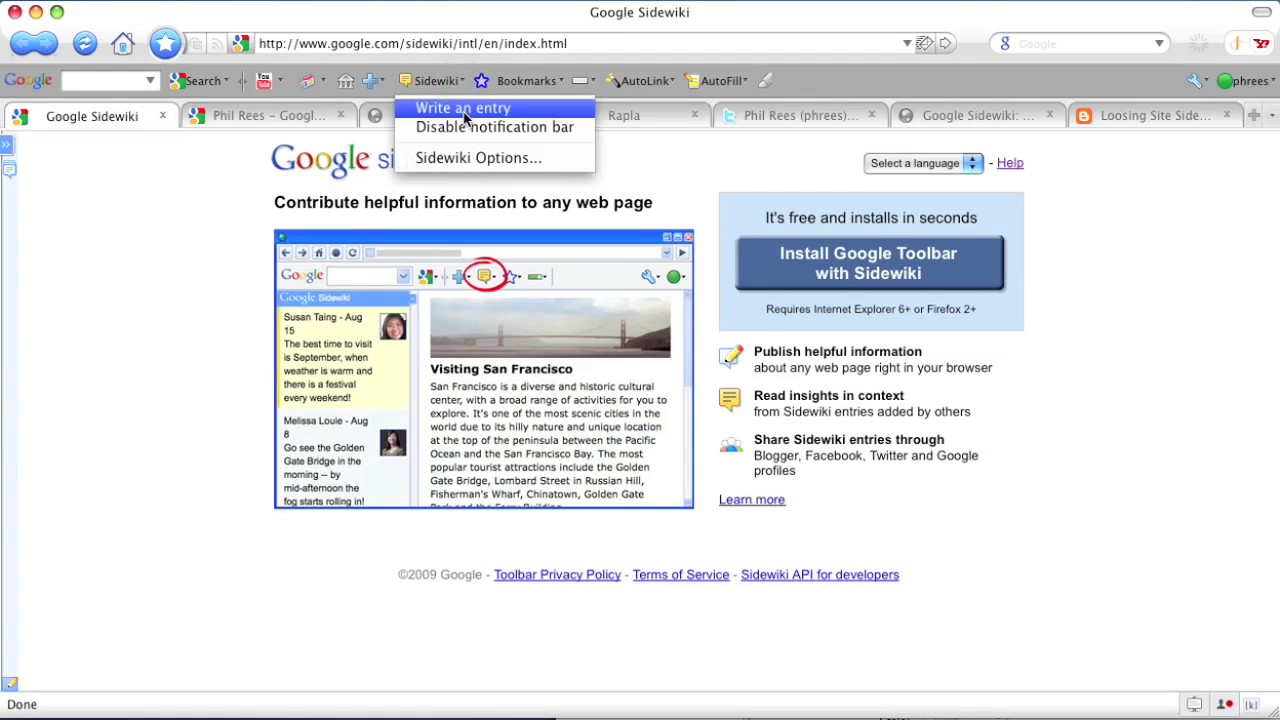
left_click(463, 127)
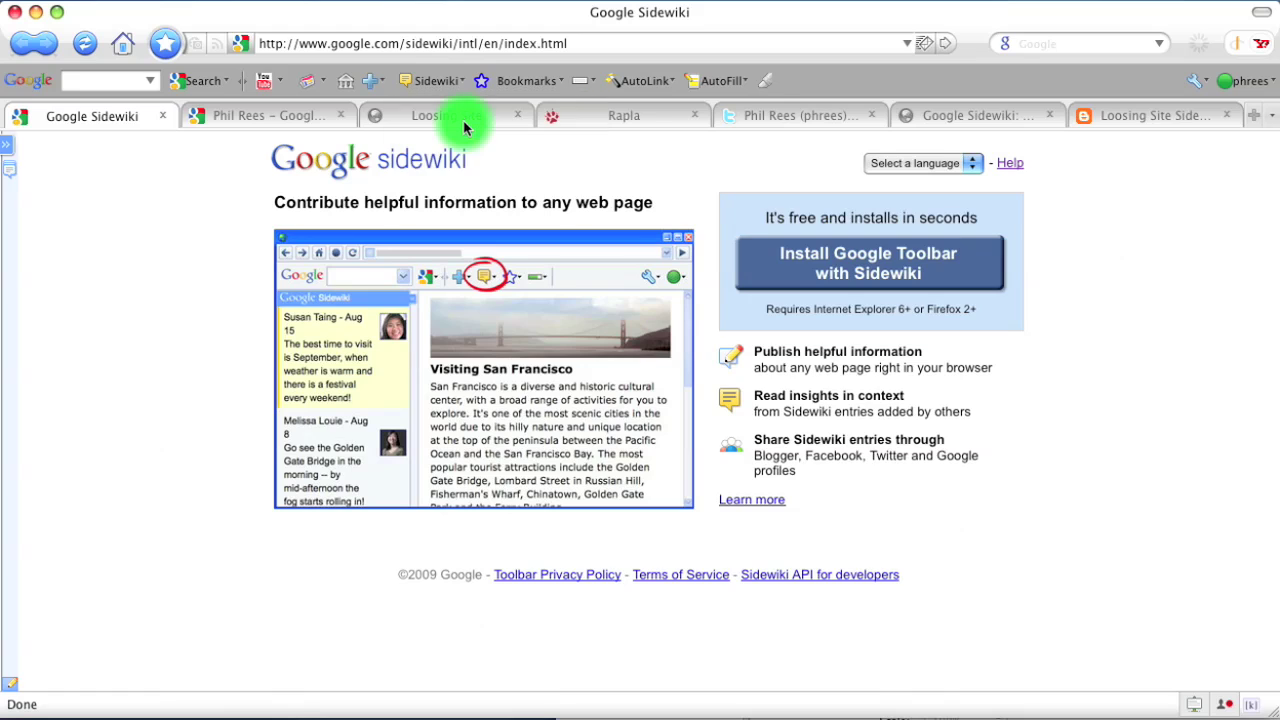
left_click(462, 81)
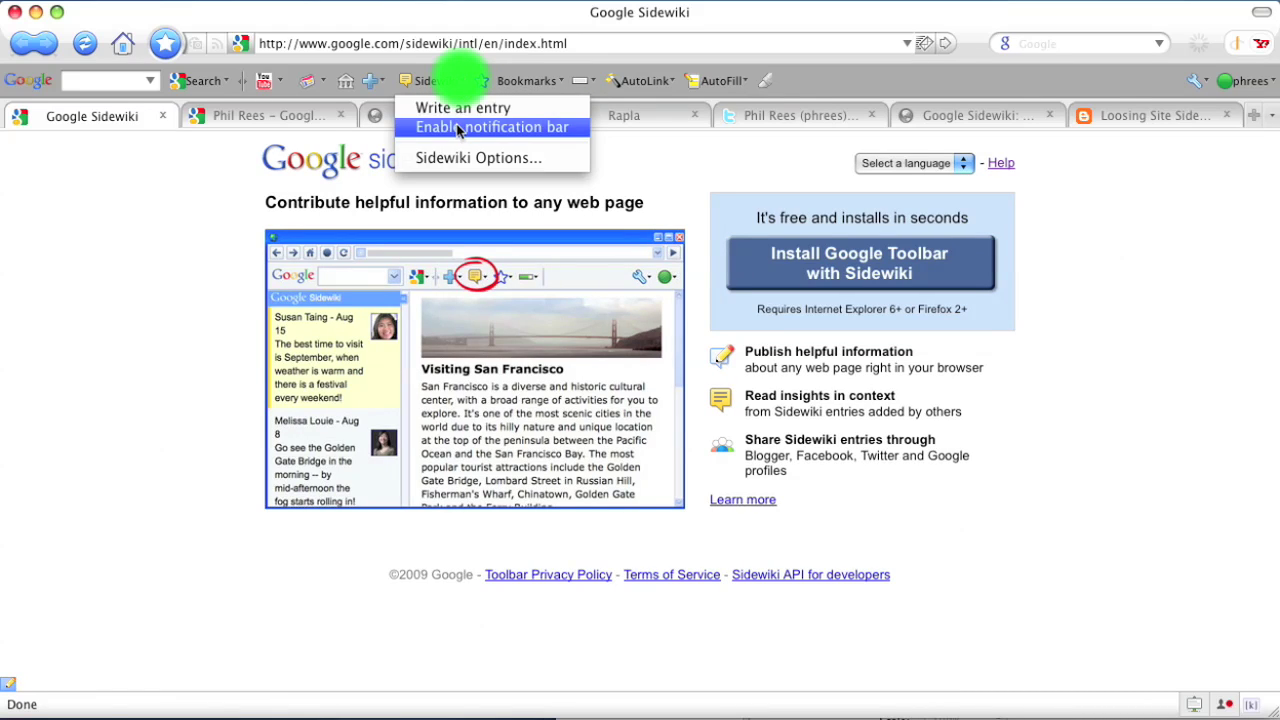
left_click(458, 127)
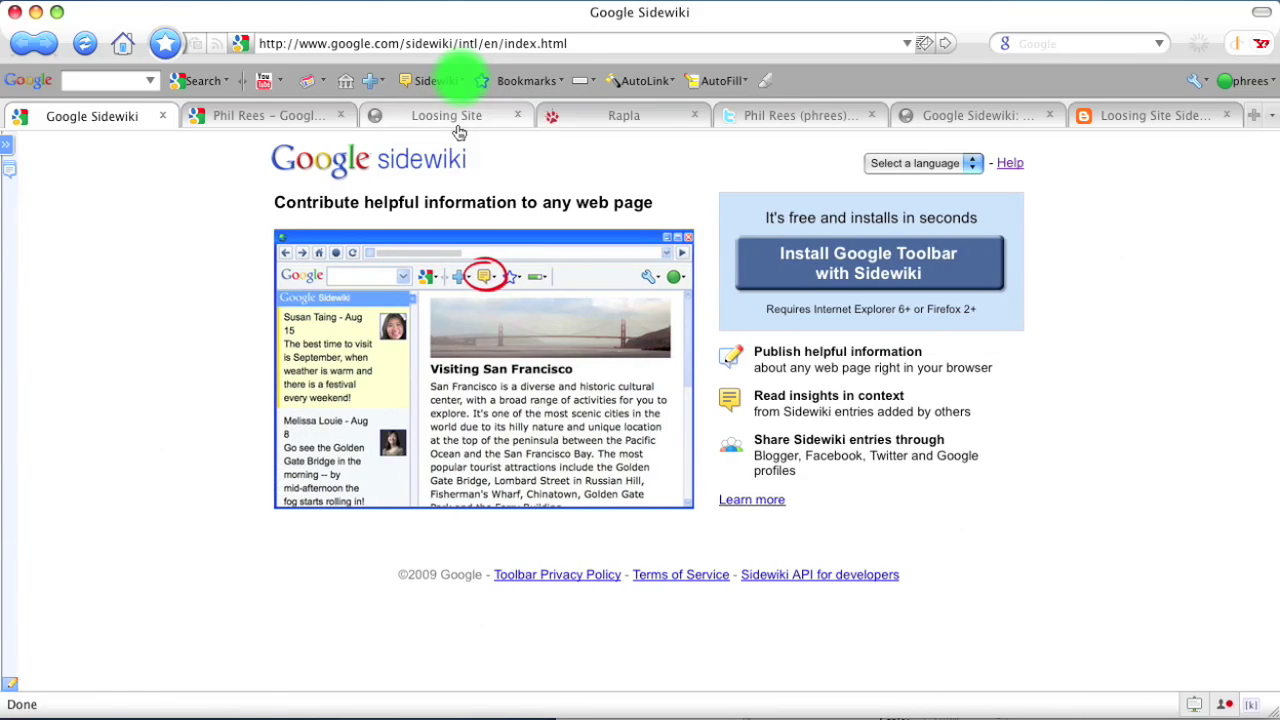
- Expand the Sidewiki sidebar, browse its entries and open the profile of the author of "Very good idea, but..."
left_click(10, 150)
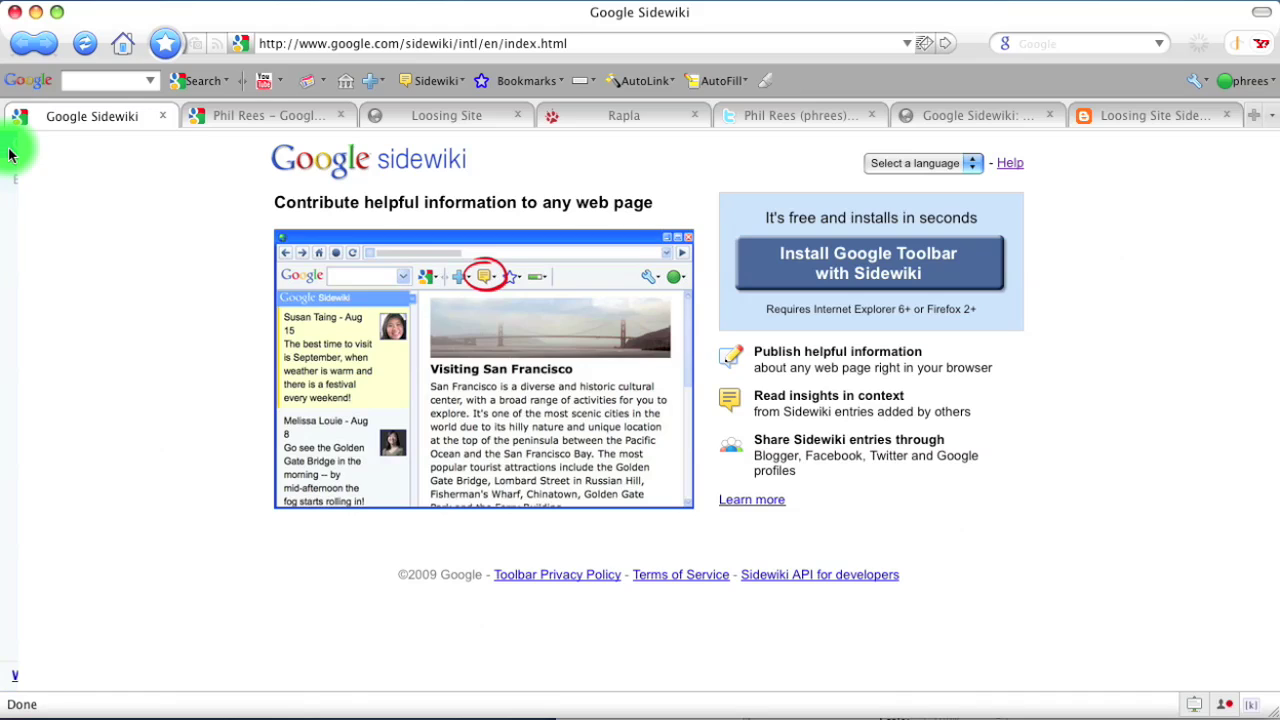
scroll(148, 404, "down", 5)
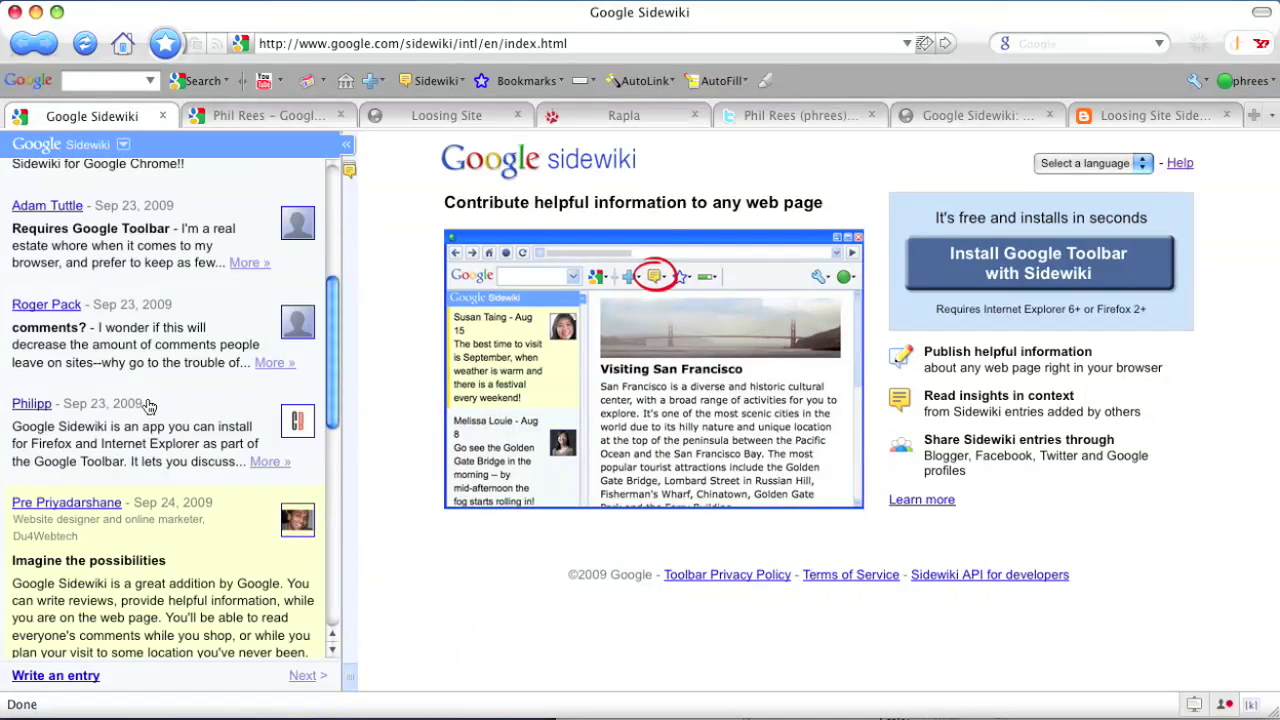
scroll(148, 404, "down", 5)
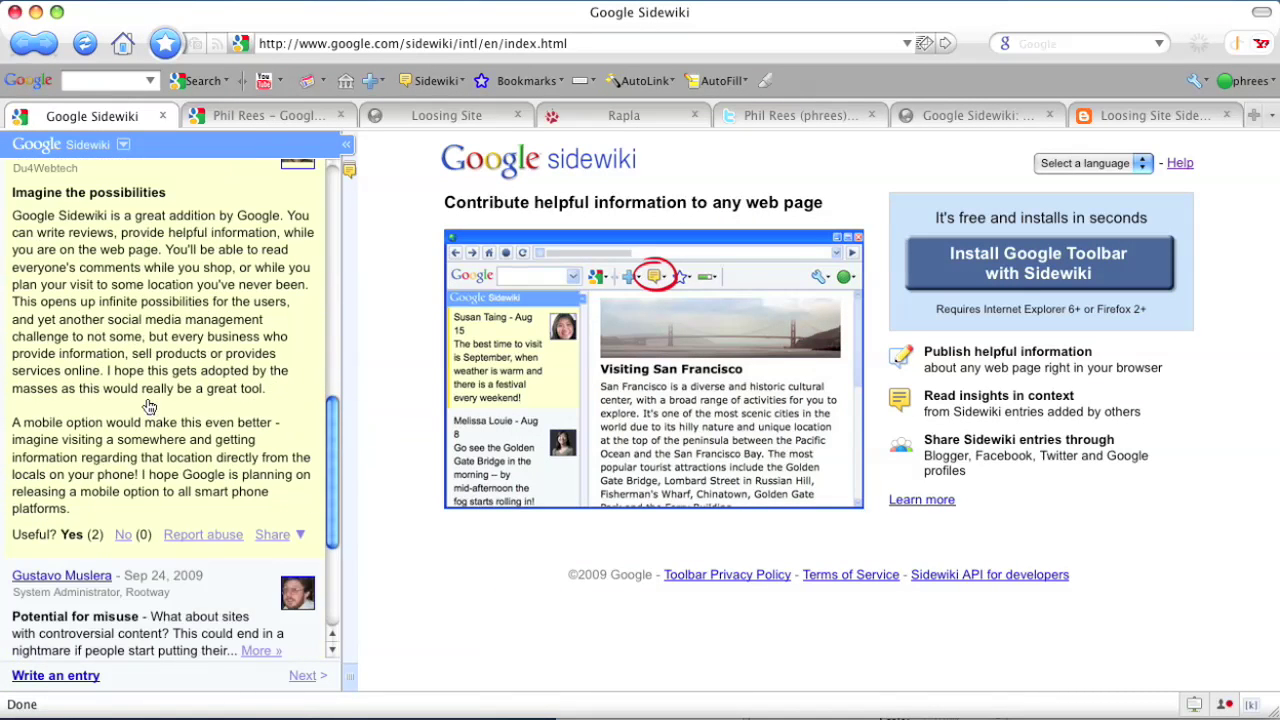
scroll(73, 484, "down", 3)
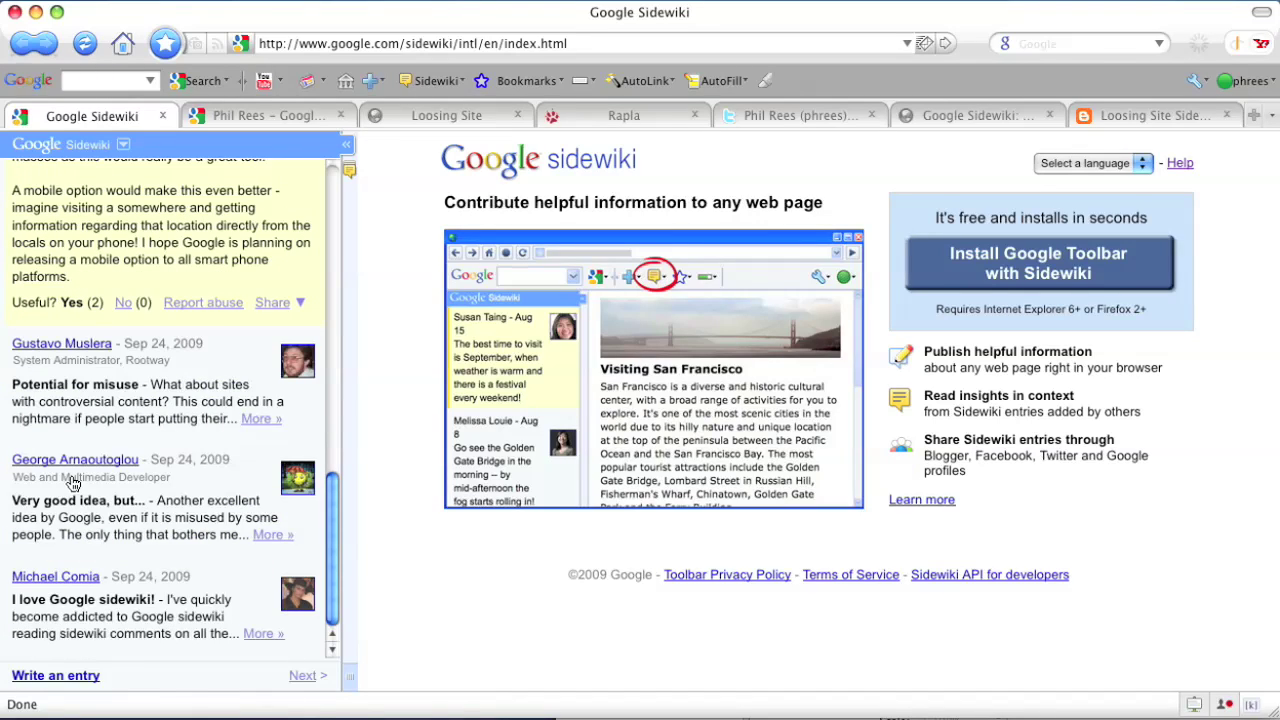
mouse_move(97, 463)
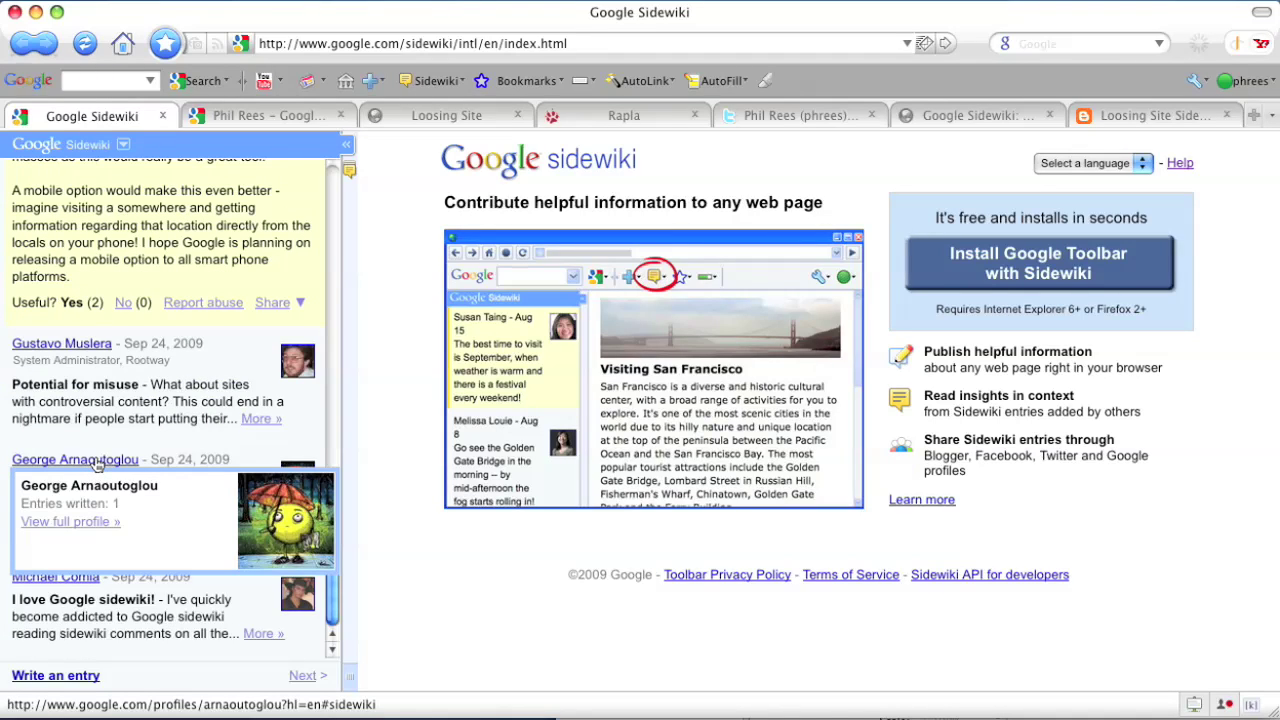
left_click(97, 463)
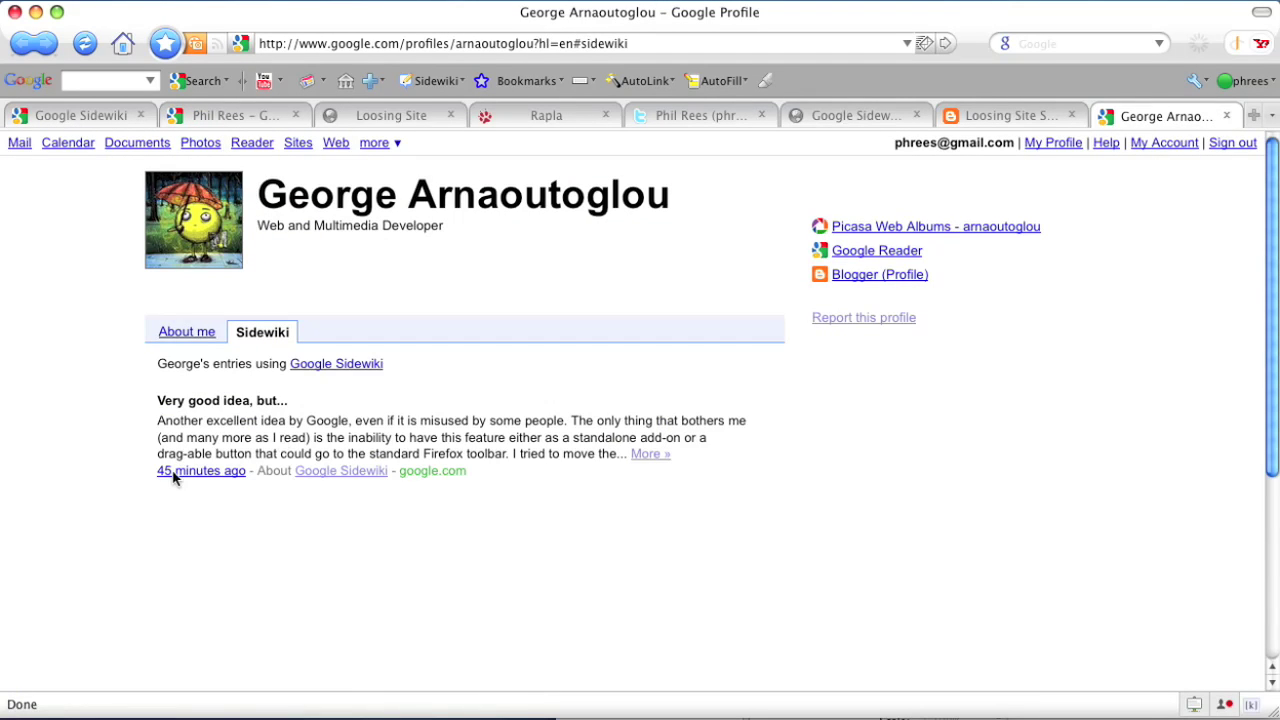
- Review the Sidewiki entries on the signed-in account's own Google profile, down to the link for subscribing to them
left_click(277, 117)
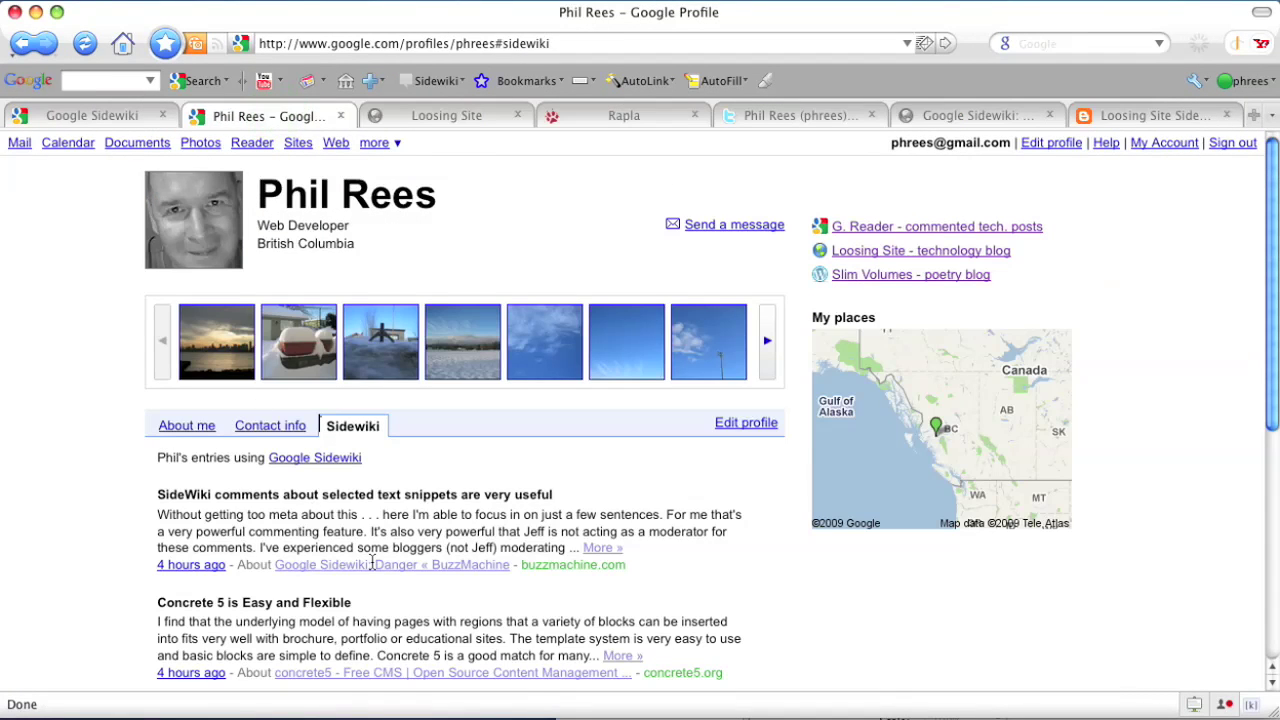
scroll(363, 503, "down", 1)
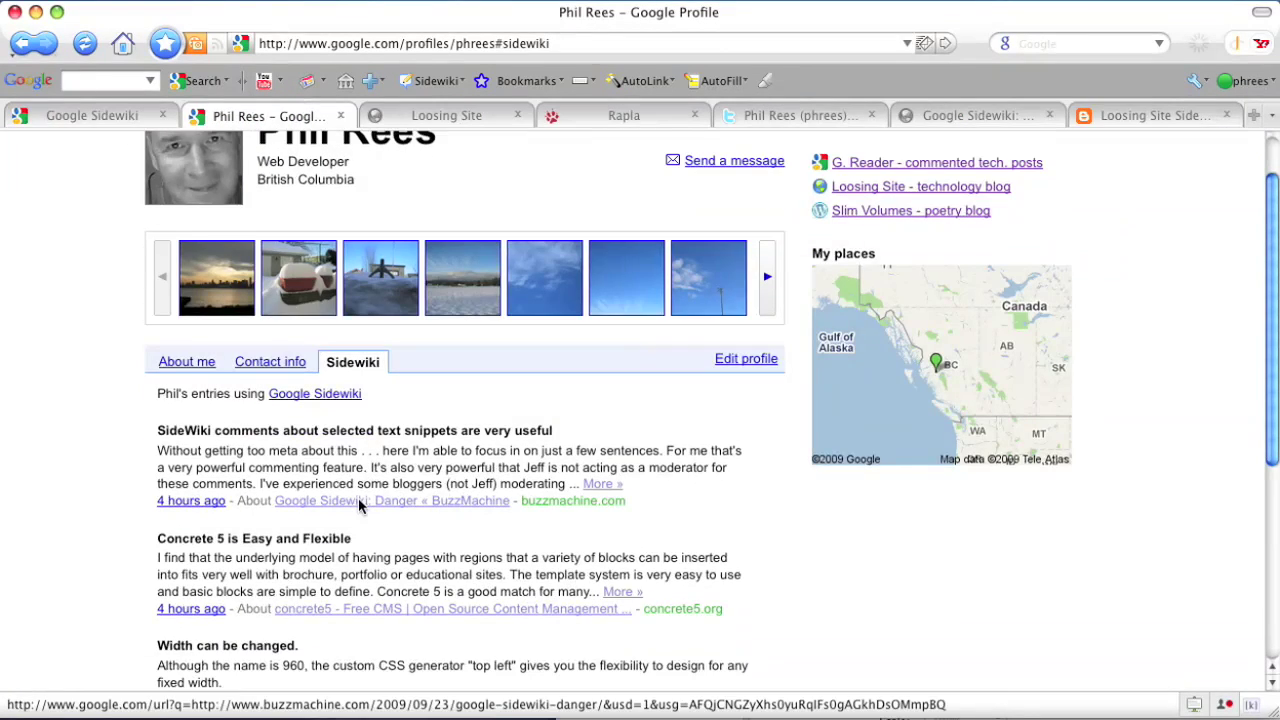
scroll(359, 505, "down", 3)
scroll(359, 505, "down", 3)
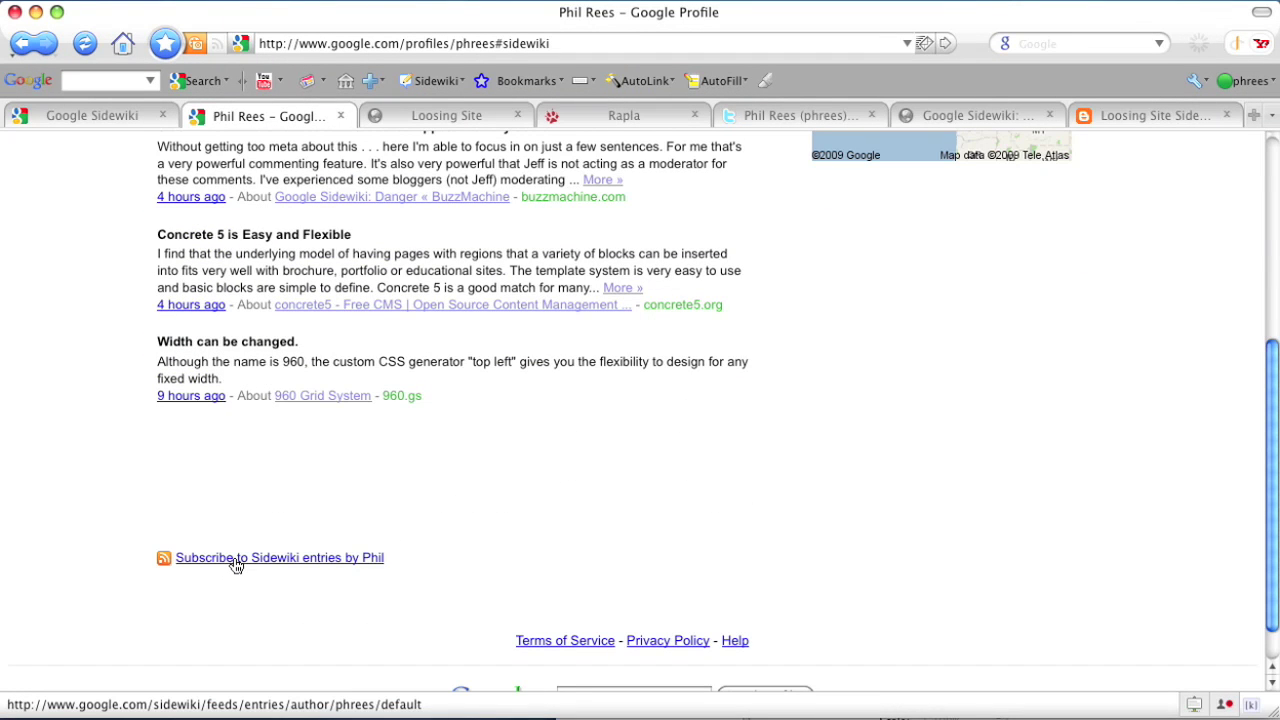
- On the Loosing Site blog, open the Latest Sidewiki Notes entry "SideWiki comments about selected text snippets are very useful"
left_click(465, 116)
scroll(1220, 428, "down", 6)
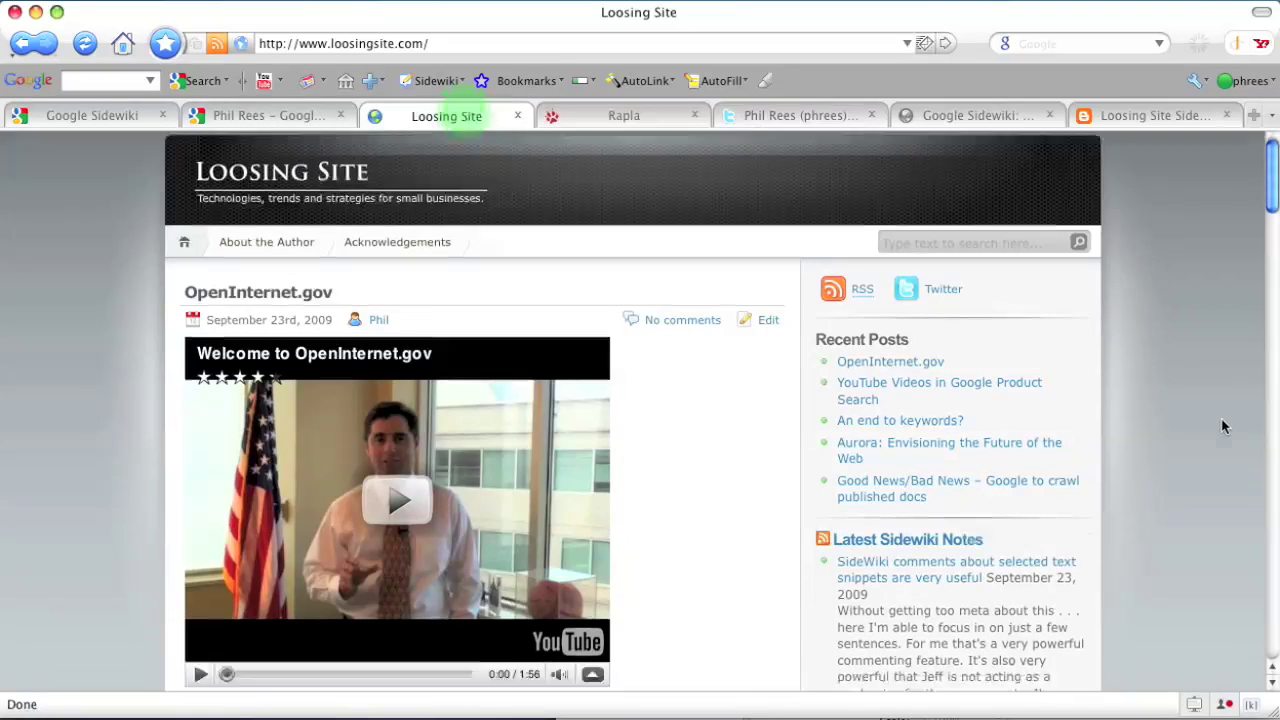
scroll(1220, 428, "down", 1)
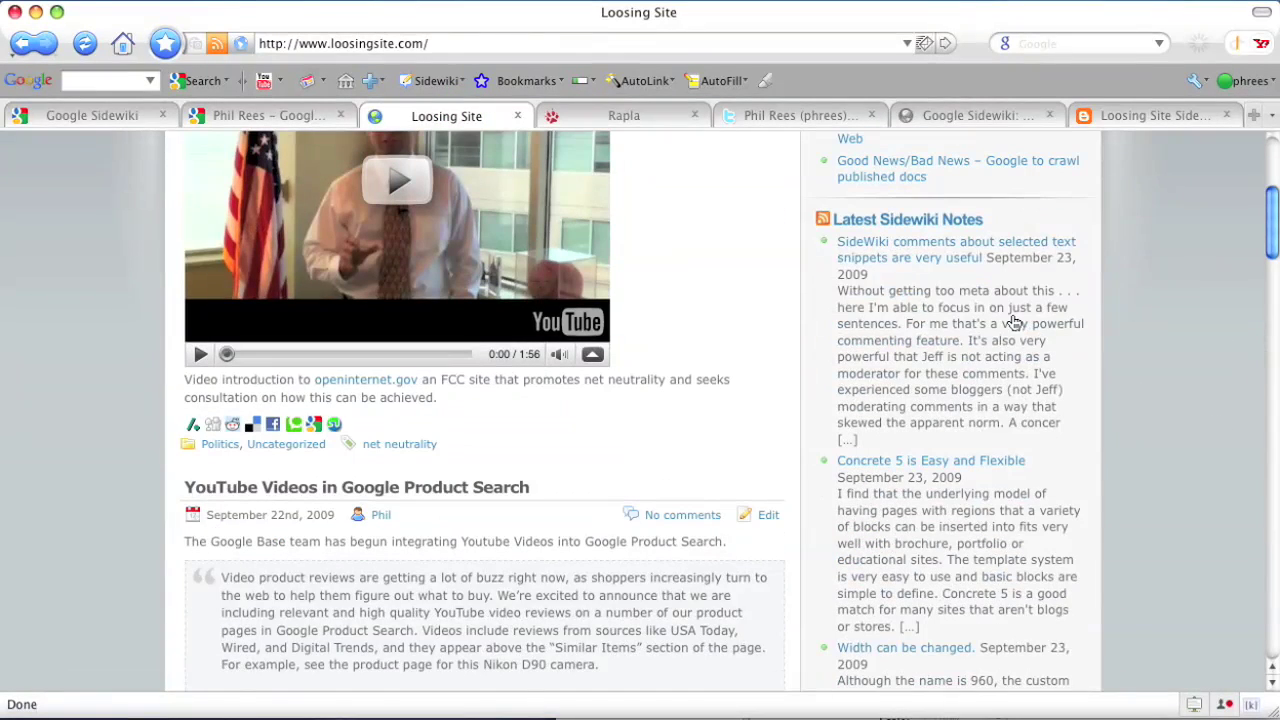
left_click(972, 254)
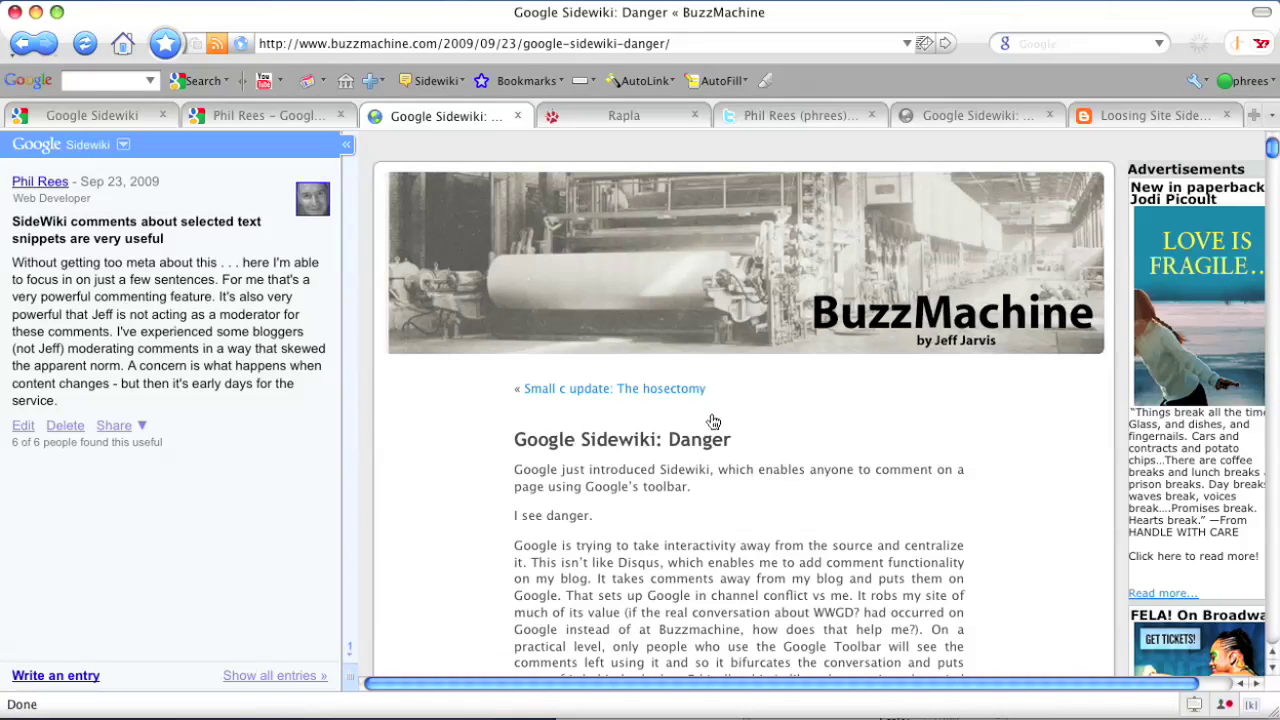
- Collapse and reopen the Sidewiki sidebar on the BuzzMachine article, and list all of the page's entries
left_click(346, 146)
left_click(346, 148)
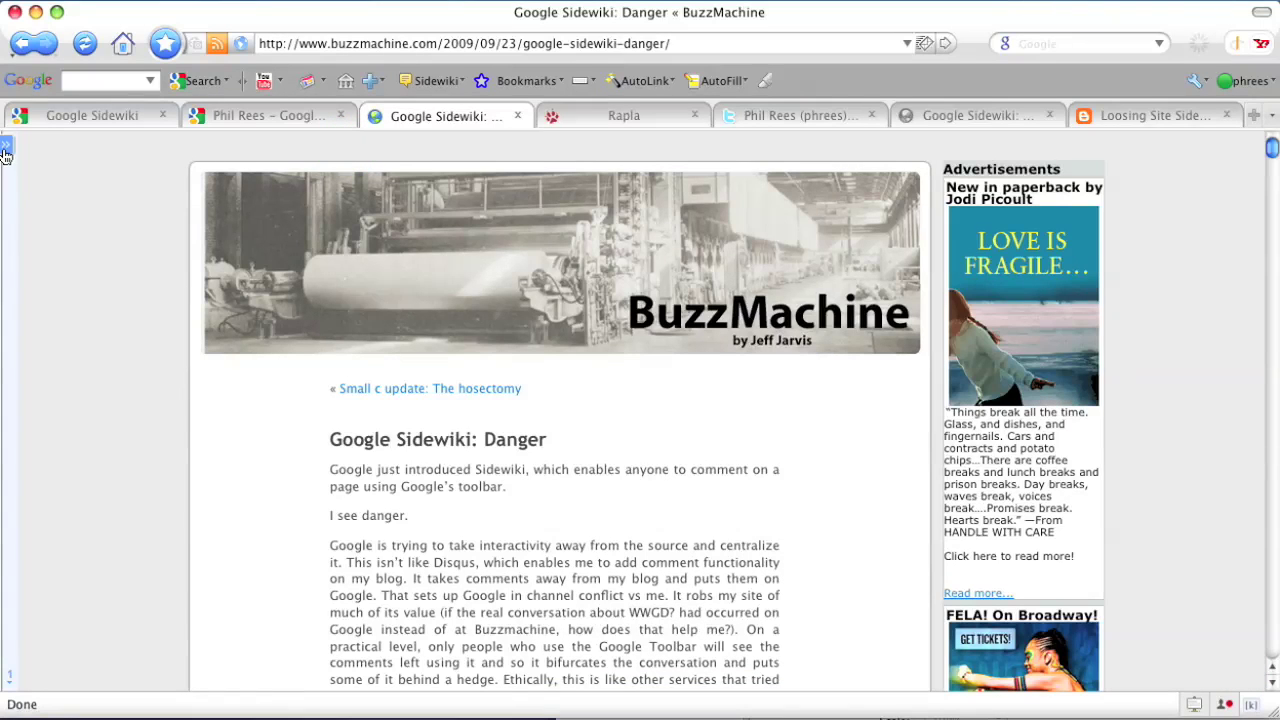
left_click(5, 147)
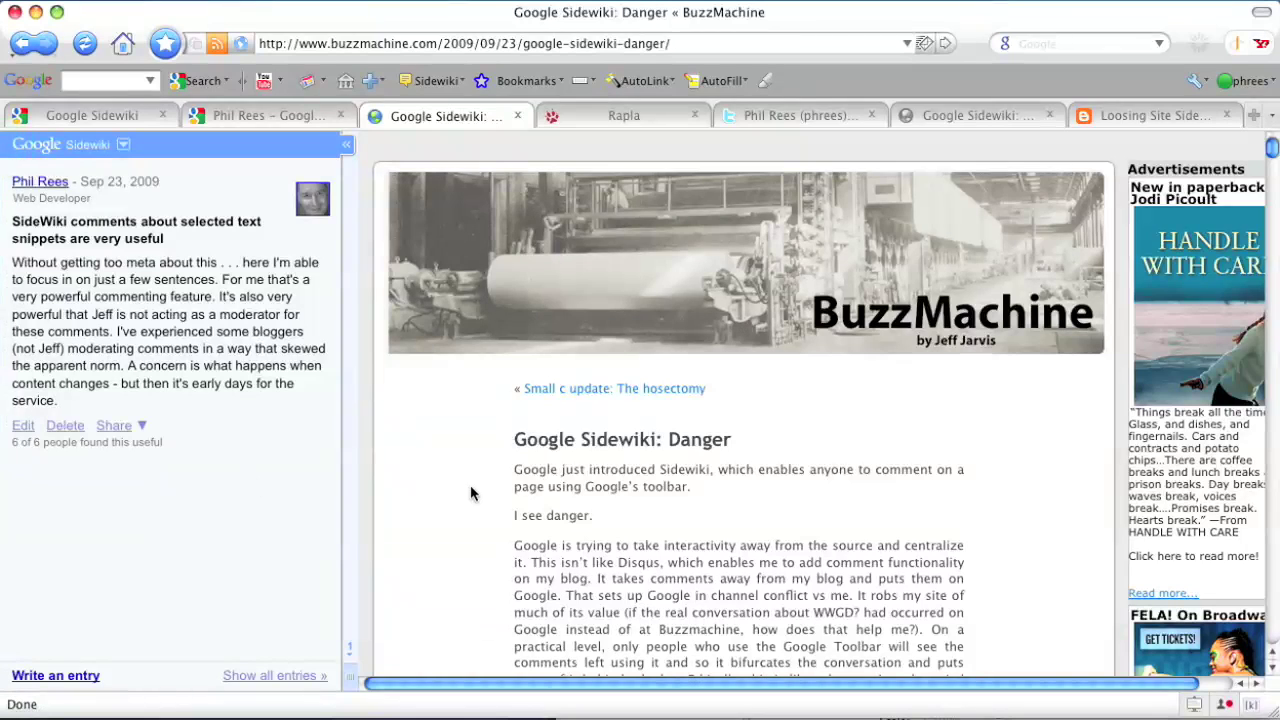
scroll(460, 505, "down", 3)
left_click(260, 678)
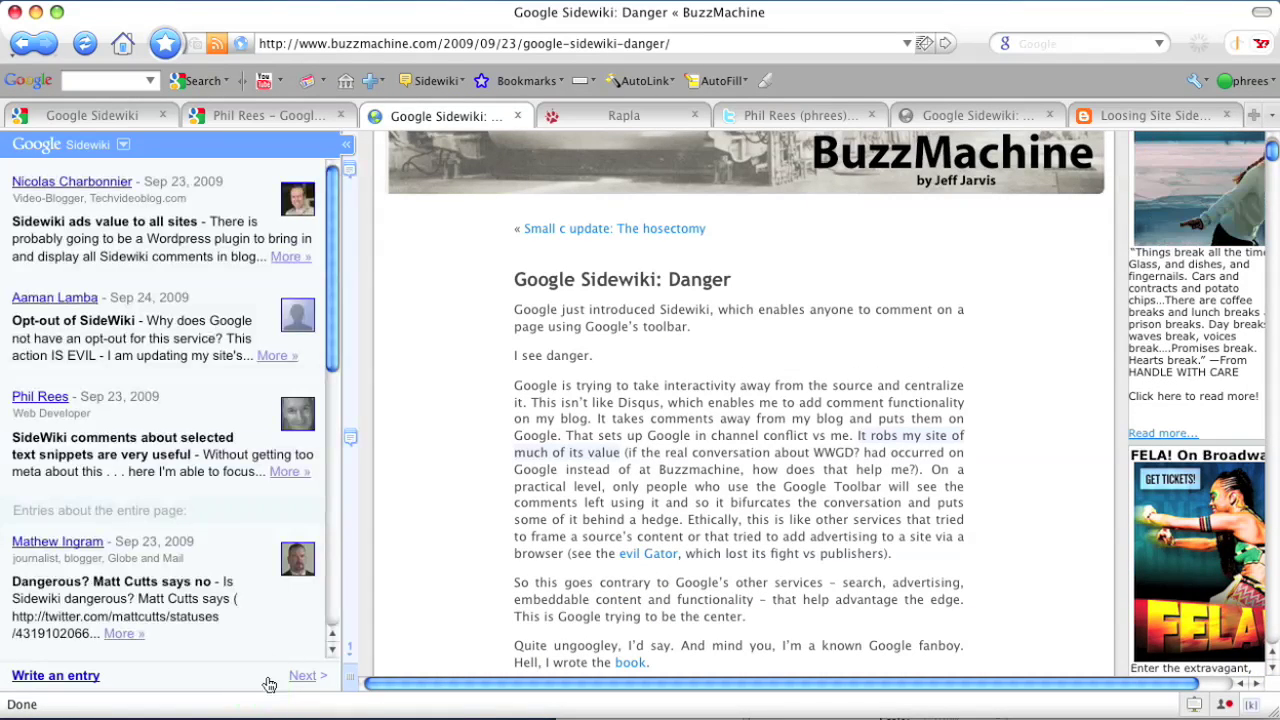
- Jump to the next commented passage in the article and return to the previous one using the Sidewiki markers
left_click_drag(337, 288, 340, 228)
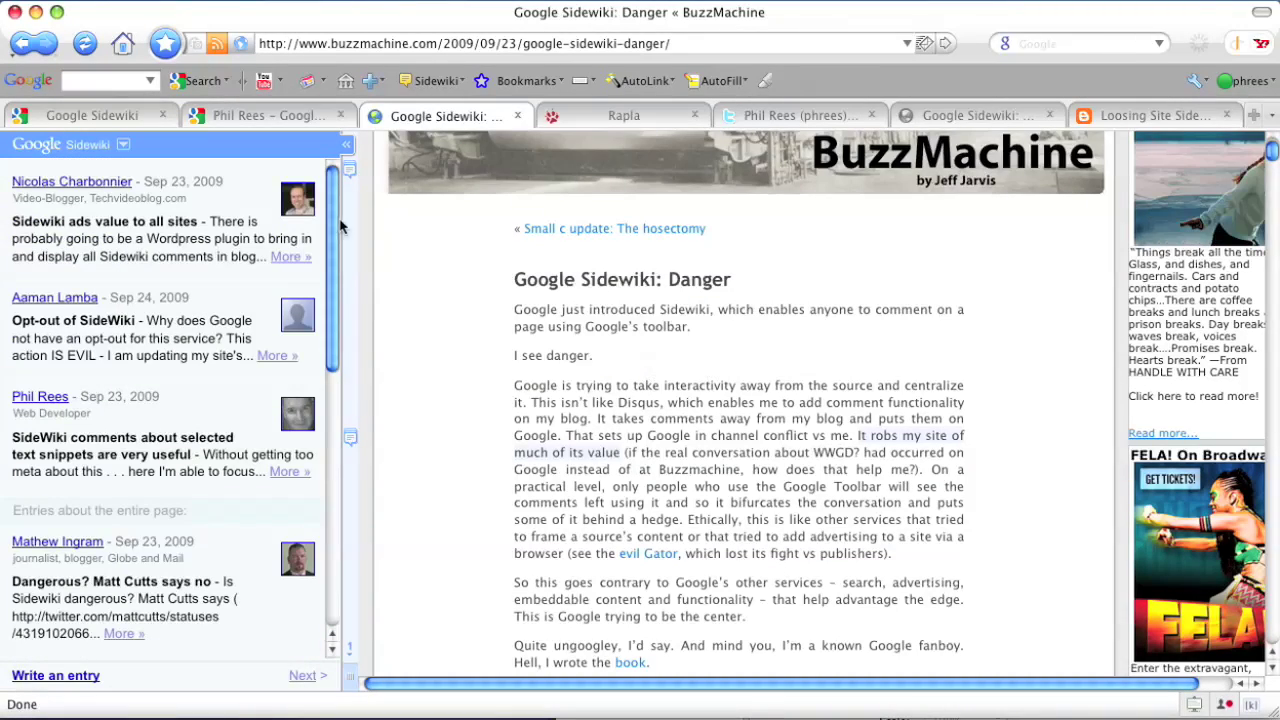
left_click(348, 655)
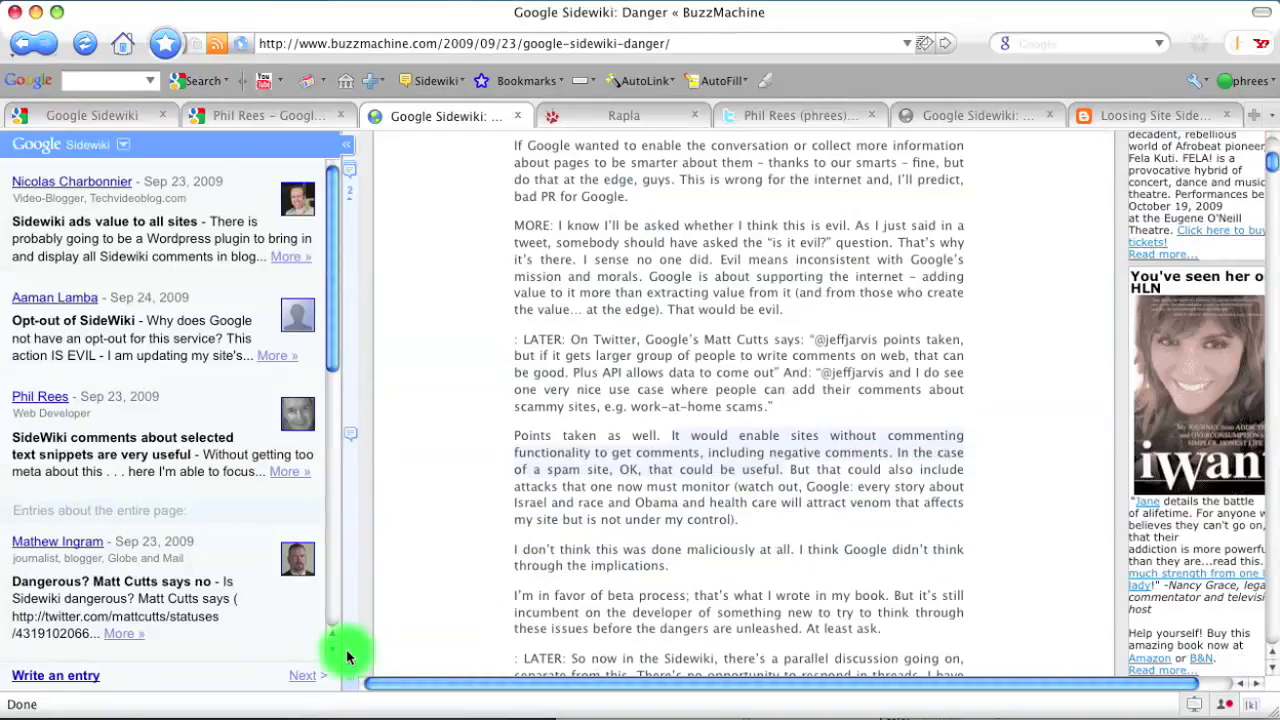
left_click(350, 201)
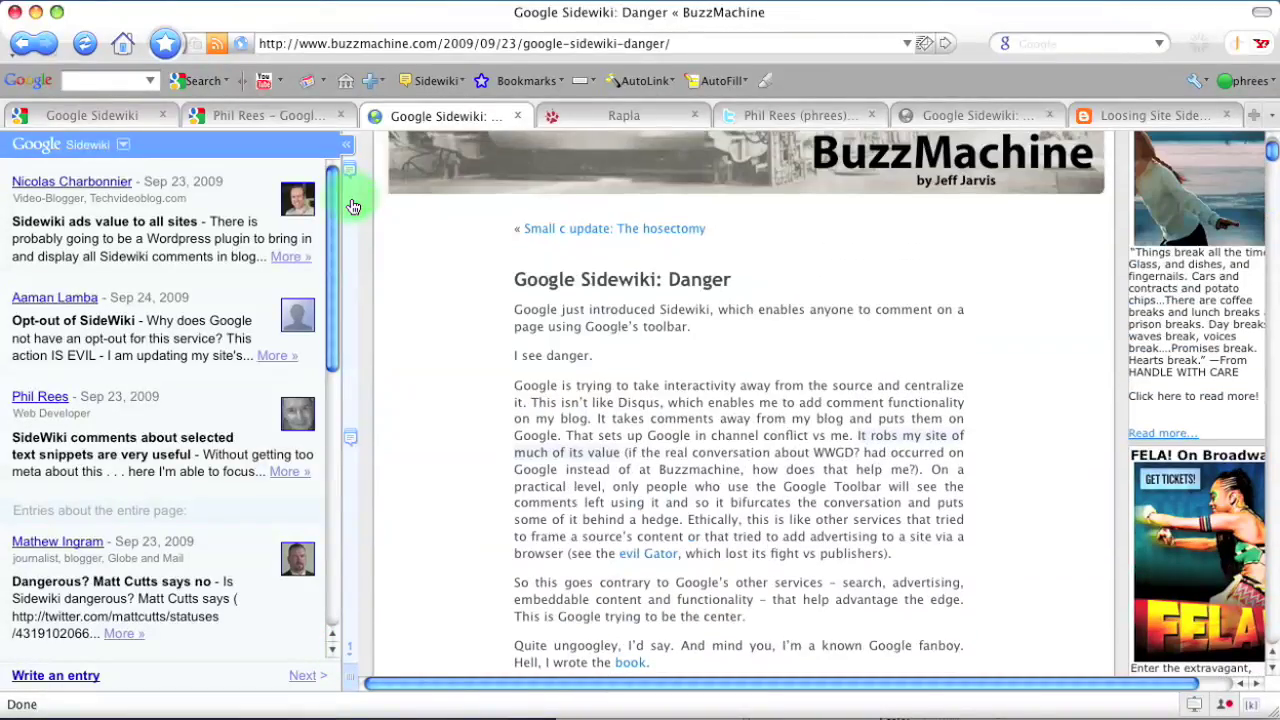
- Collapse the sidebar, jump to the commented passage beginning "It would enable sites without commenting functionality", and open its attached Sidewiki entry
left_click(347, 146)
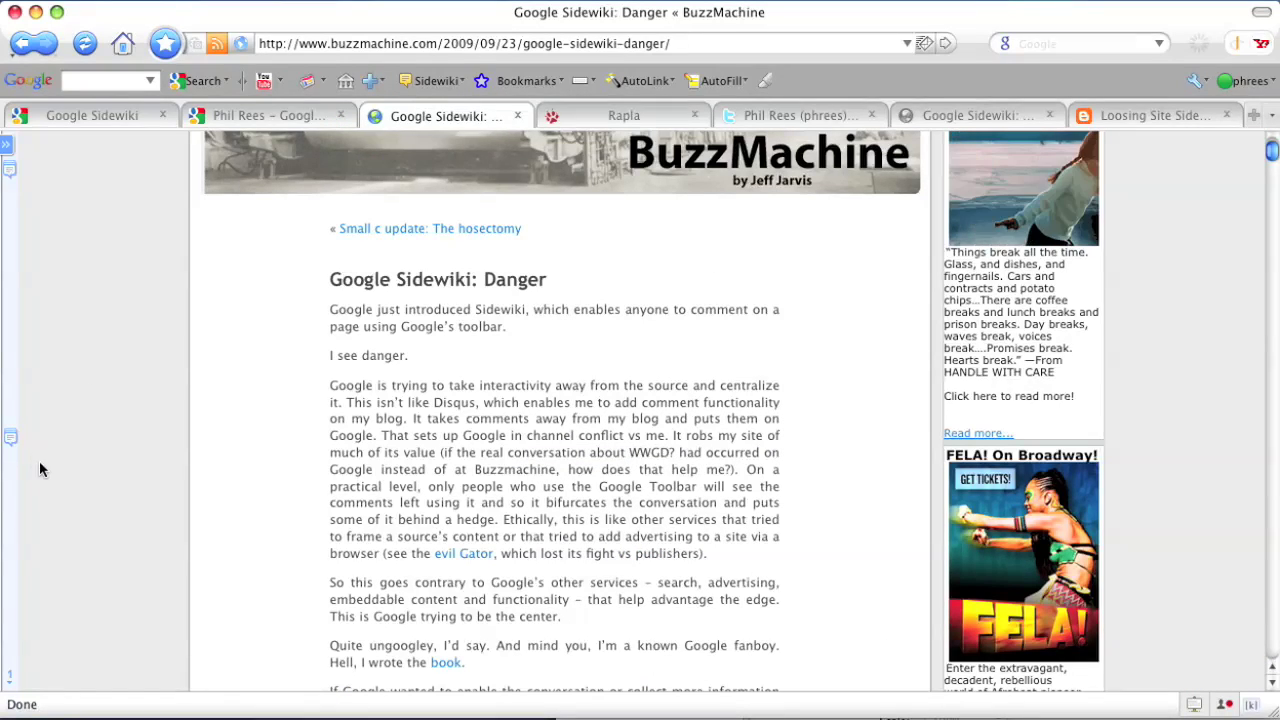
mouse_move(12, 438)
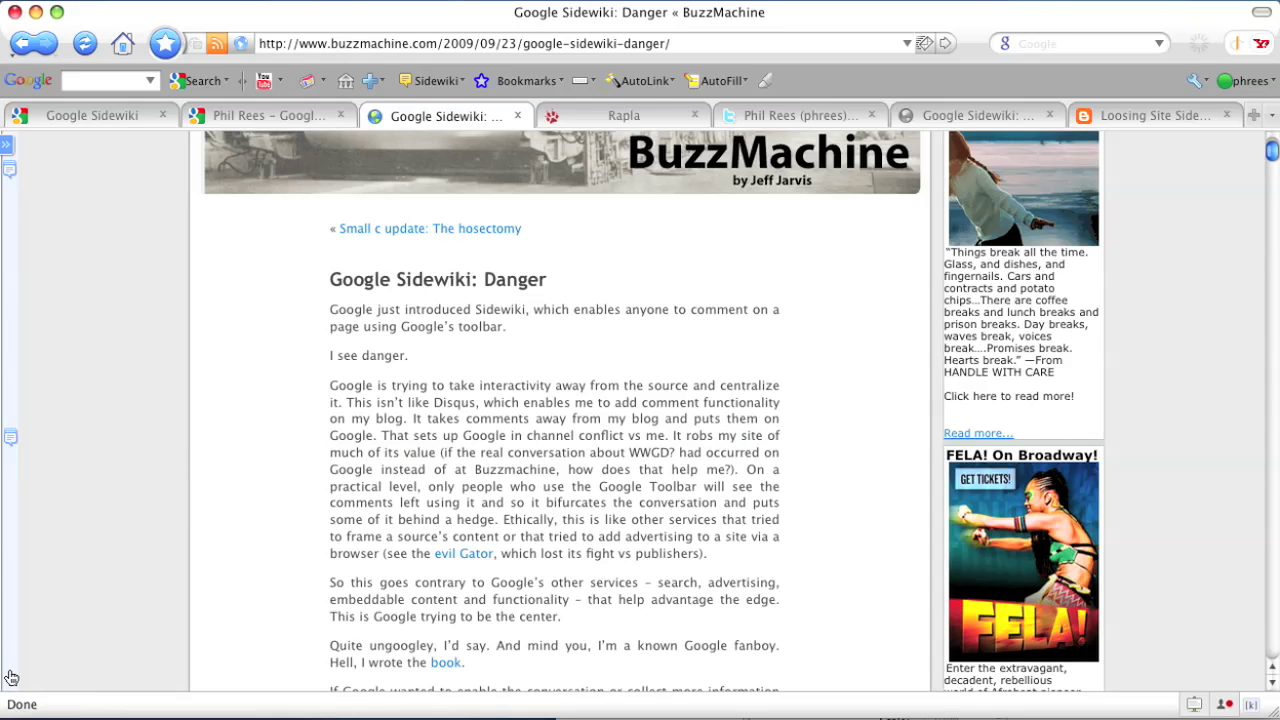
left_click(11, 672)
mouse_move(12, 438)
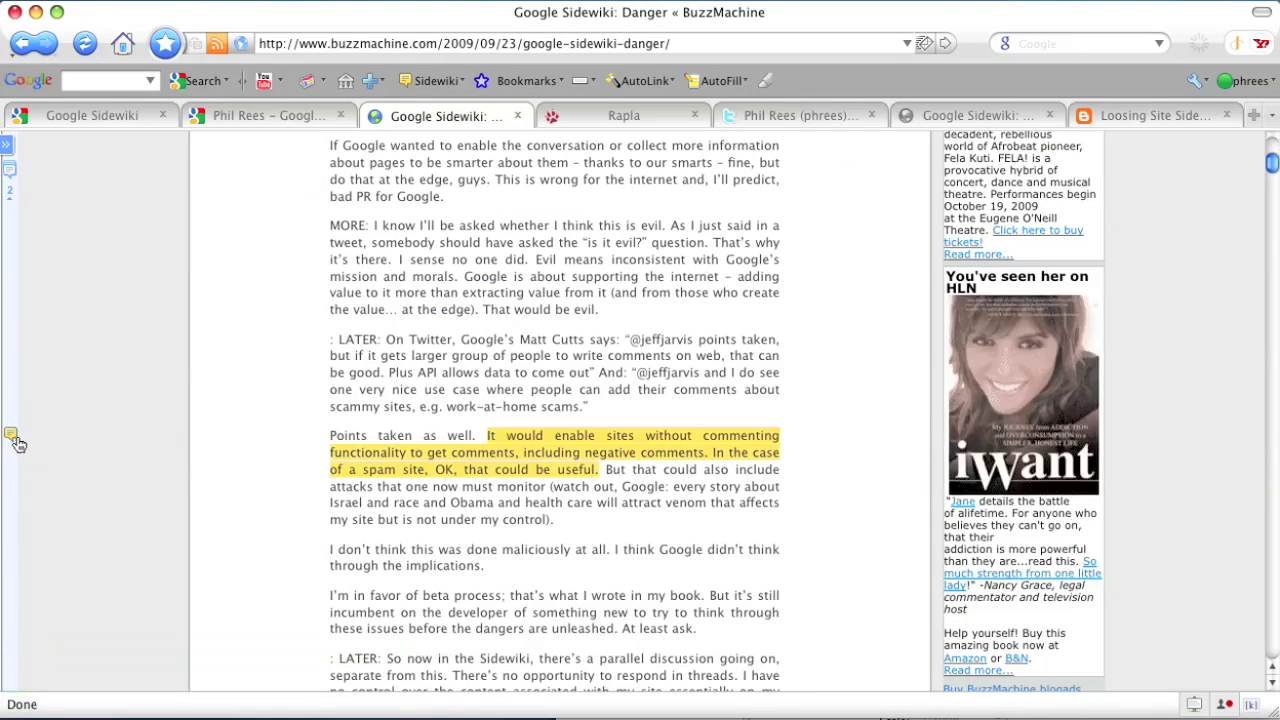
left_click(12, 440)
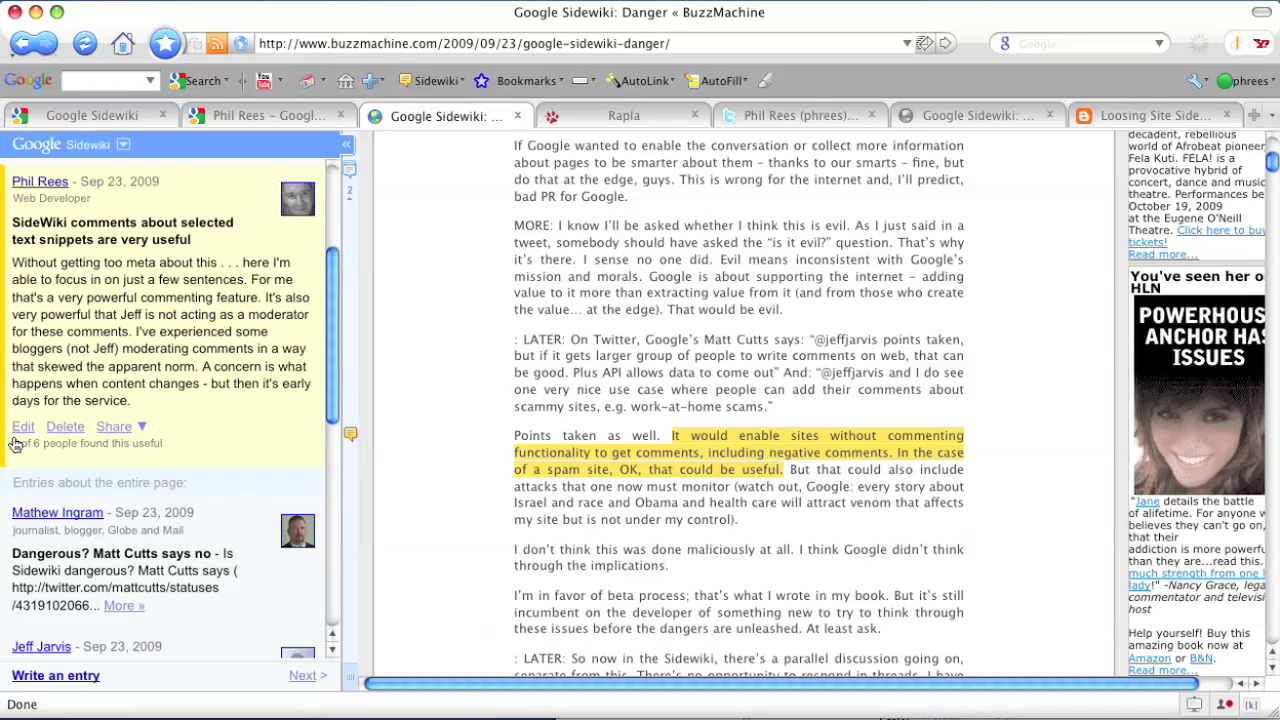
- On the Rapla page, select the phrase "simple room booking software" and start a Sidewiki entry about it
left_click(600, 116)
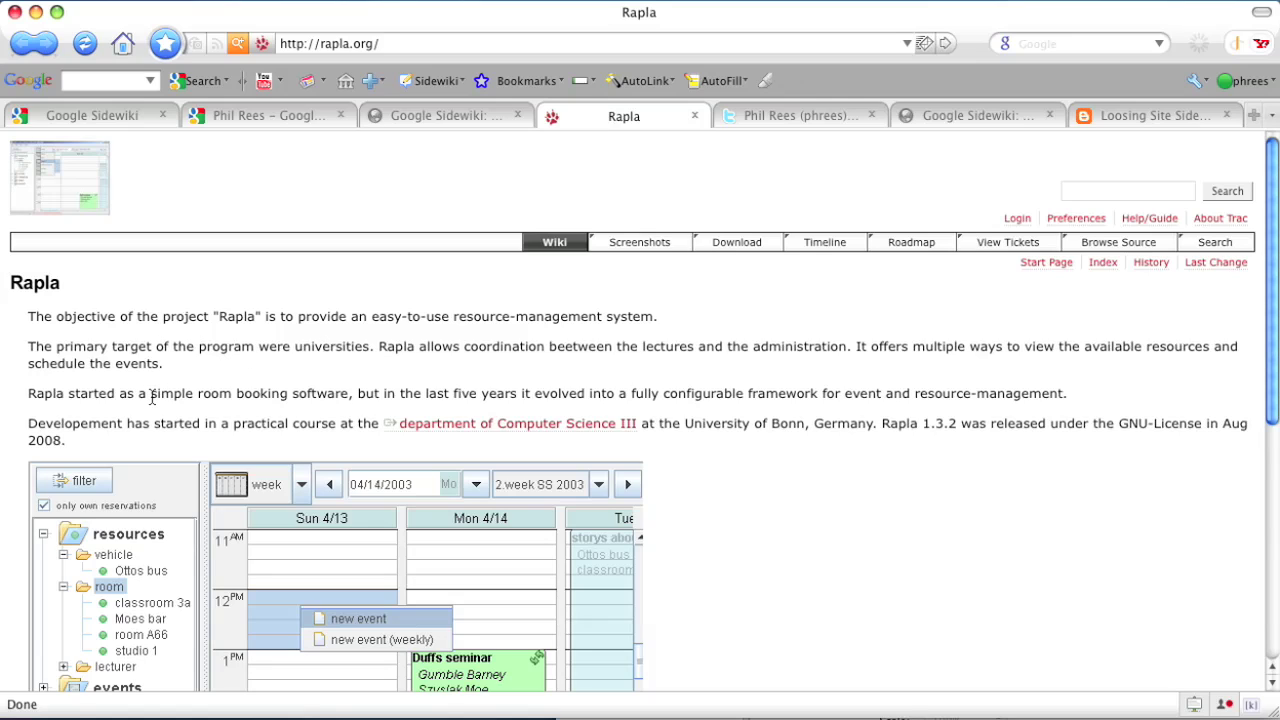
left_click_drag(150, 394, 349, 394)
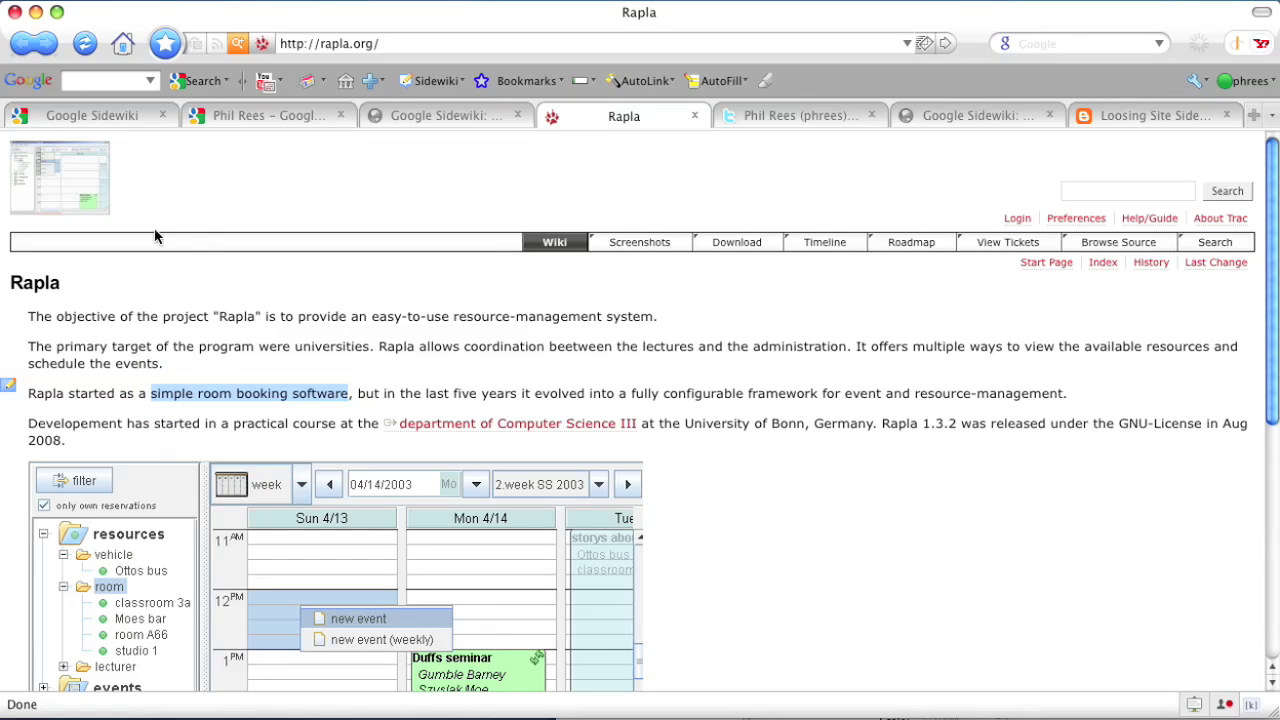
left_click(10, 390)
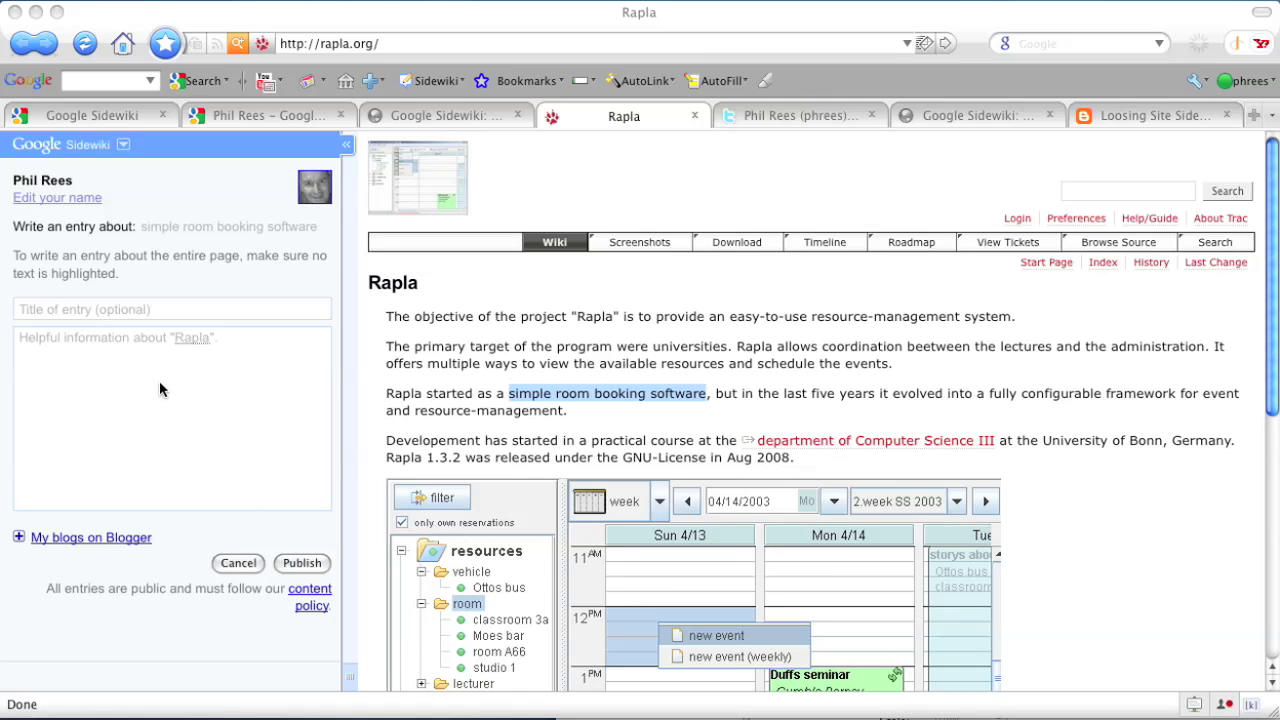
- Write the entry's text about implementing Rapla at the University of Oxford for room and equipment reservations, and title it "Implementation at Oxford Medical Sciences Teaching Centre"
left_click(105, 341)
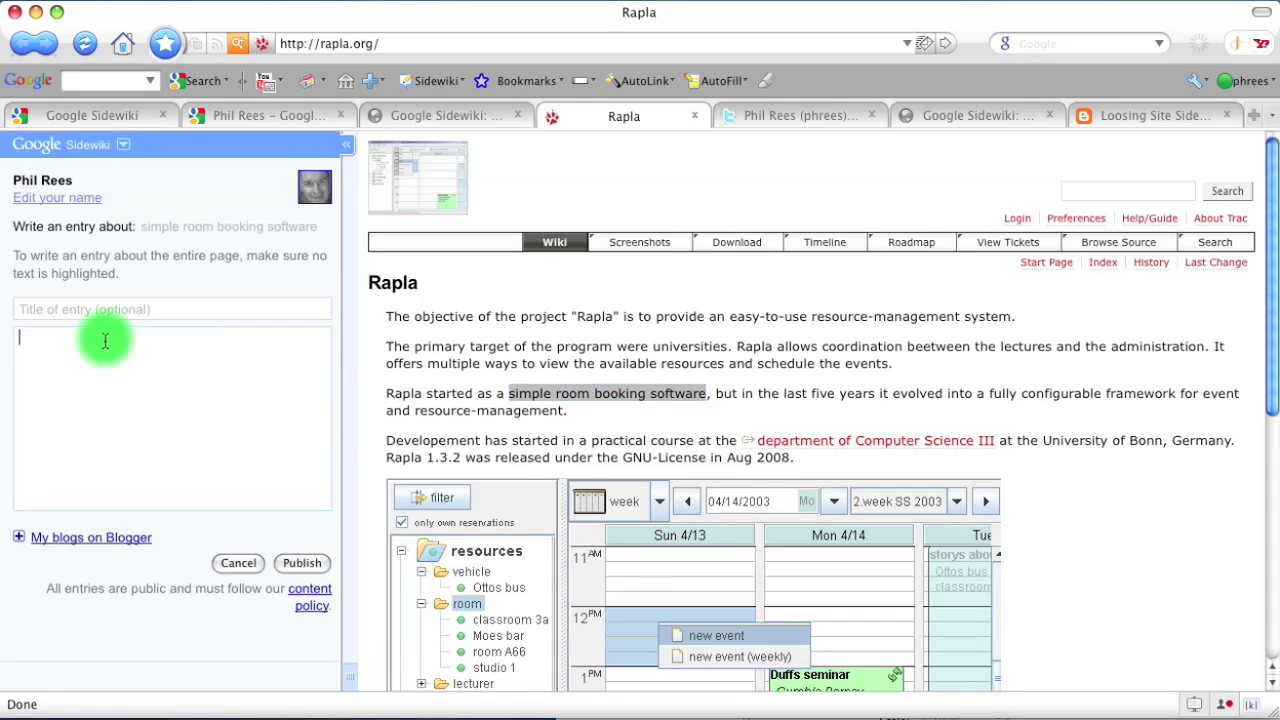
type("I implemented Rapla for the Medical Sciences Teaching Centre at the University of Oxford. We used it mainly for room and equipment reservations. It was a real pleasure to configure, and so intuitive that the end users needed very little training and support.")
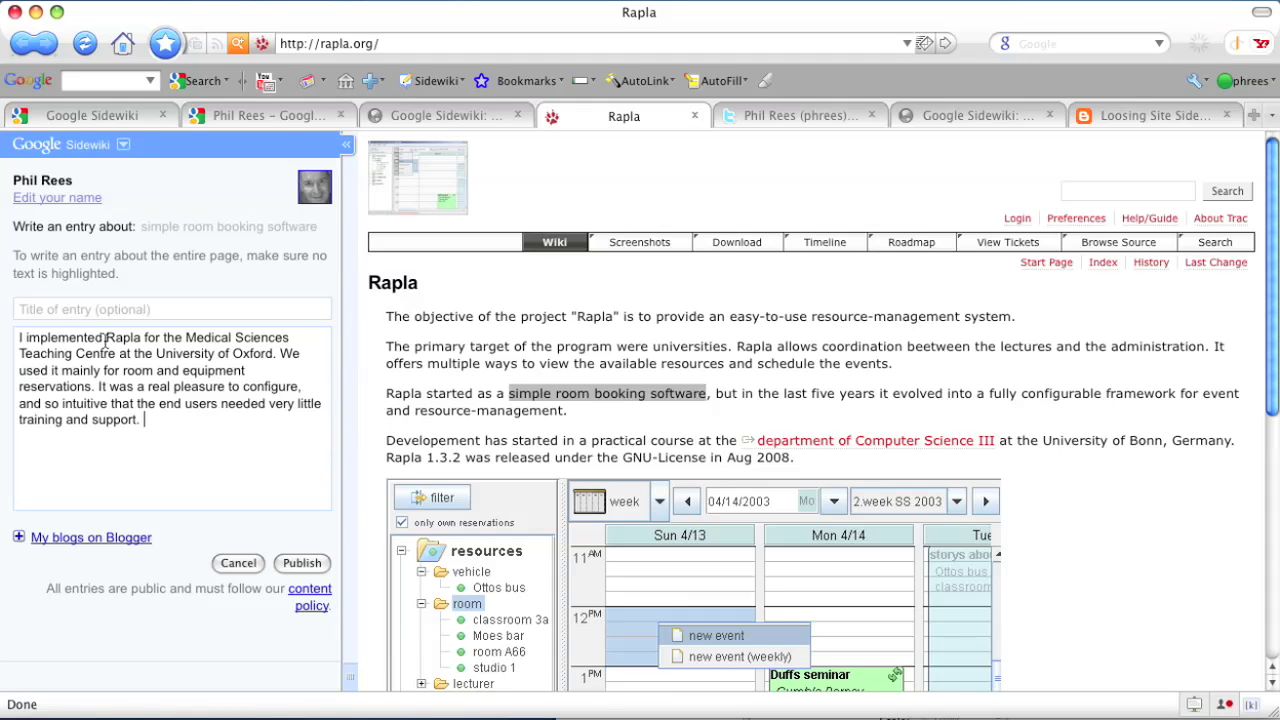
left_click(194, 316)
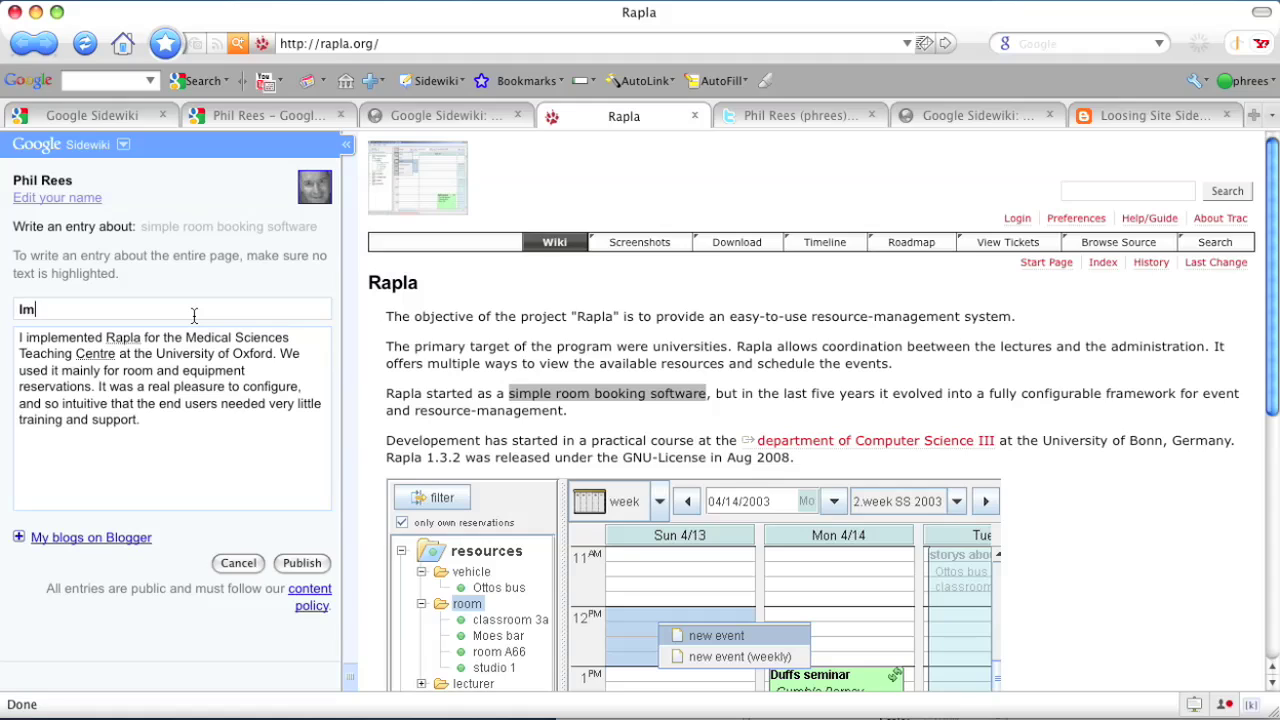
type("Implementation at Oxford Medical Sci")
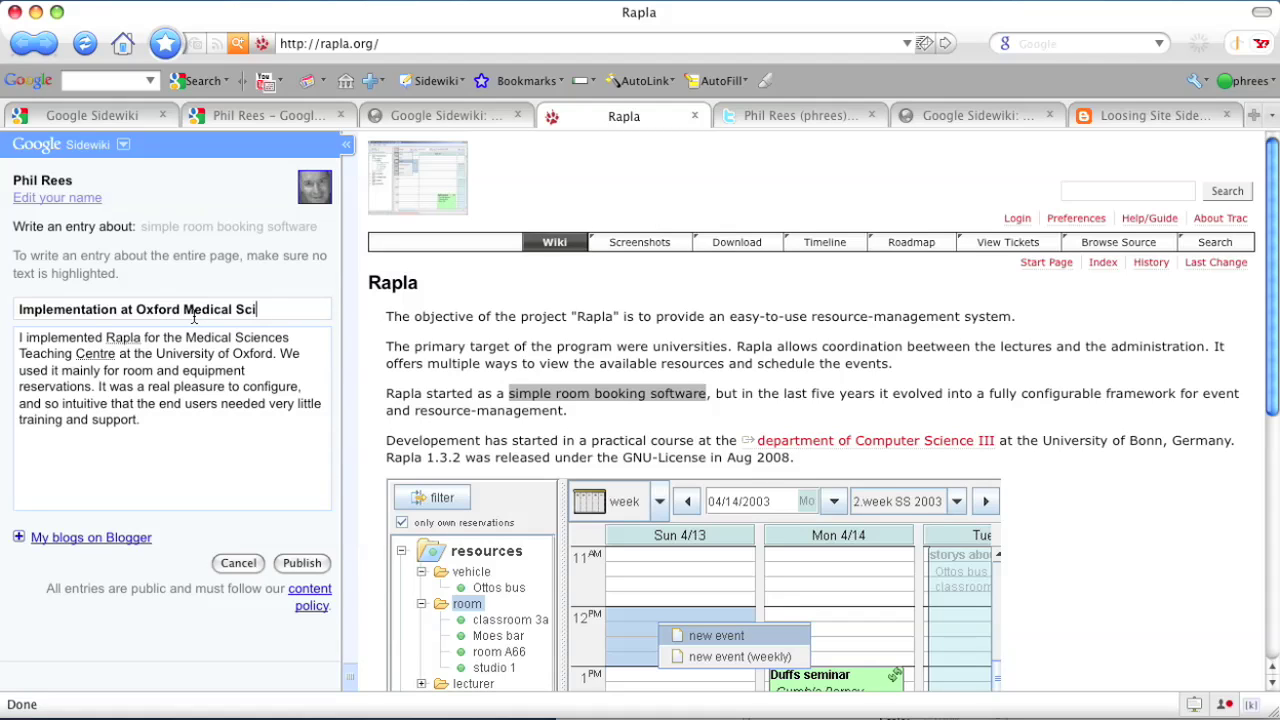
type("ences Teaching C")
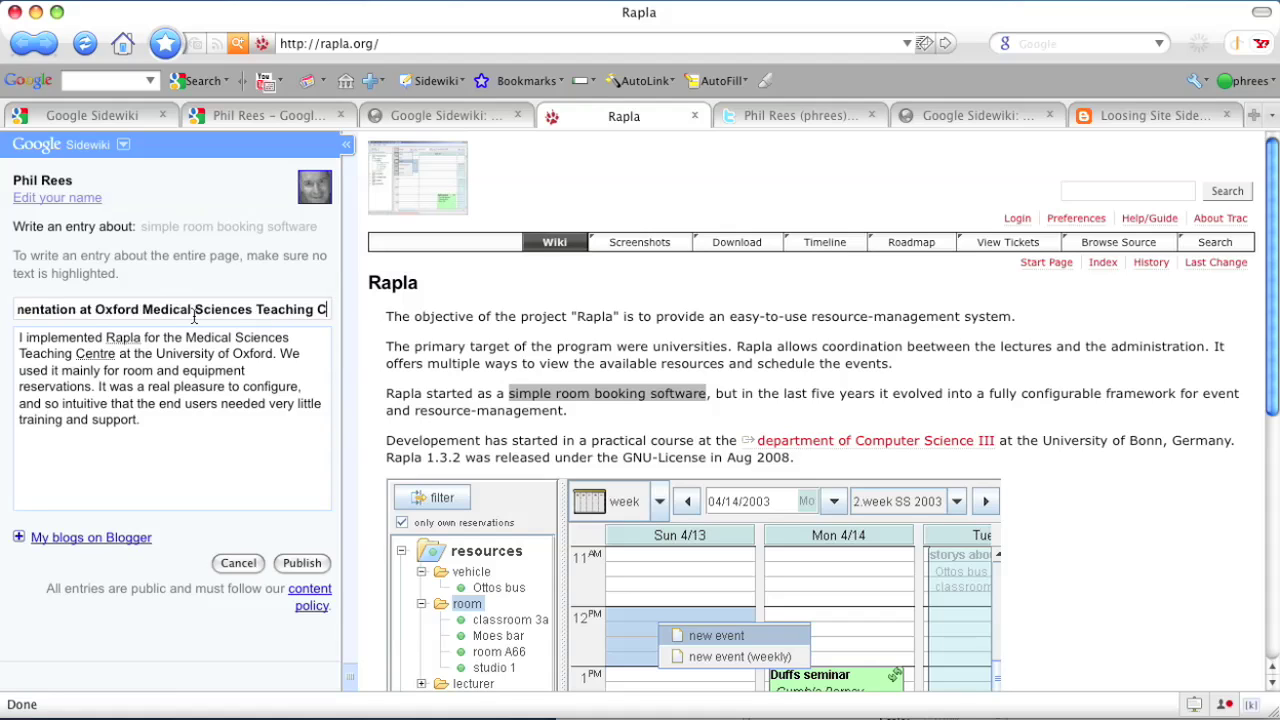
type("entre")
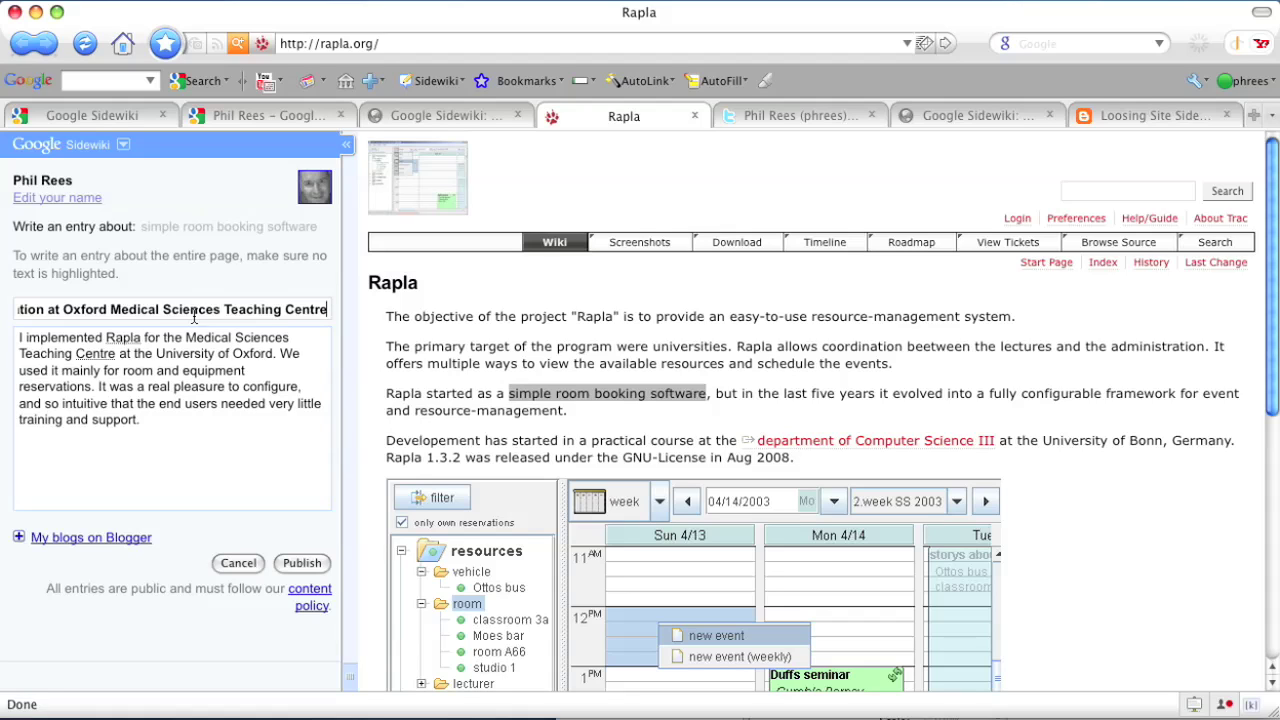
- Review the Blogger cross-posting options for the Rapla entry, collapse them again, and publish the entry
left_click(74, 541)
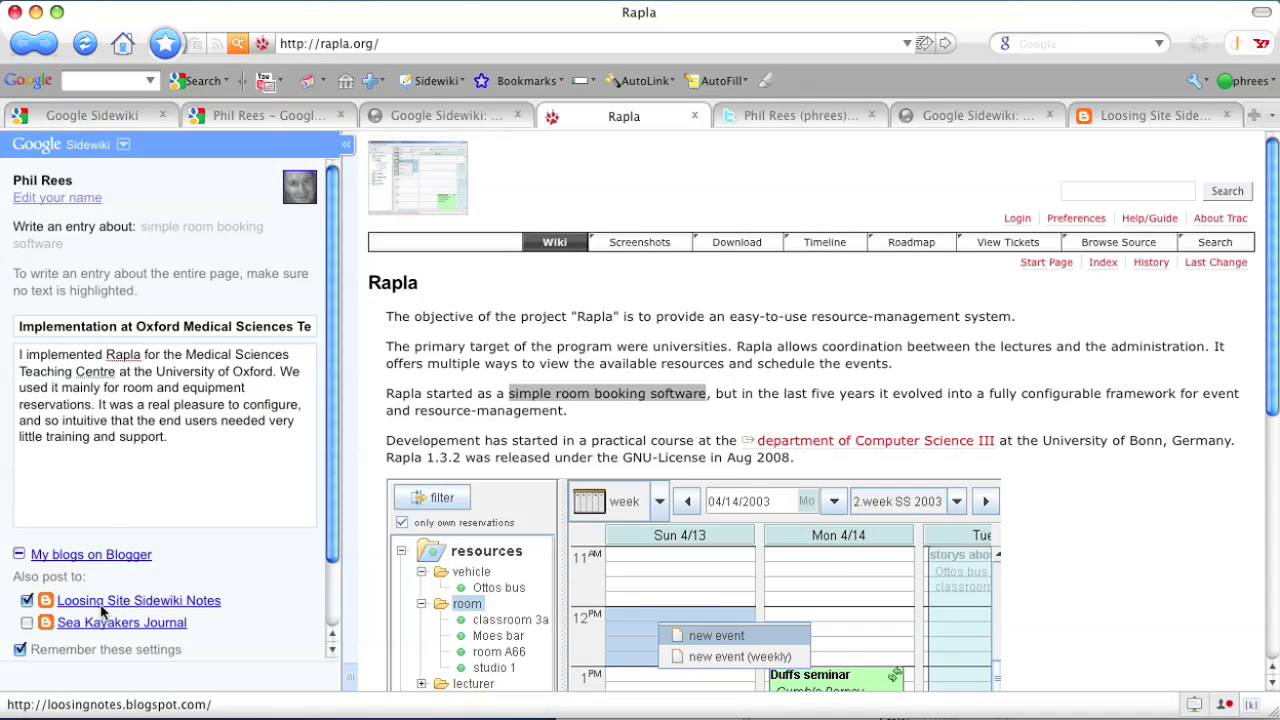
left_click(70, 557)
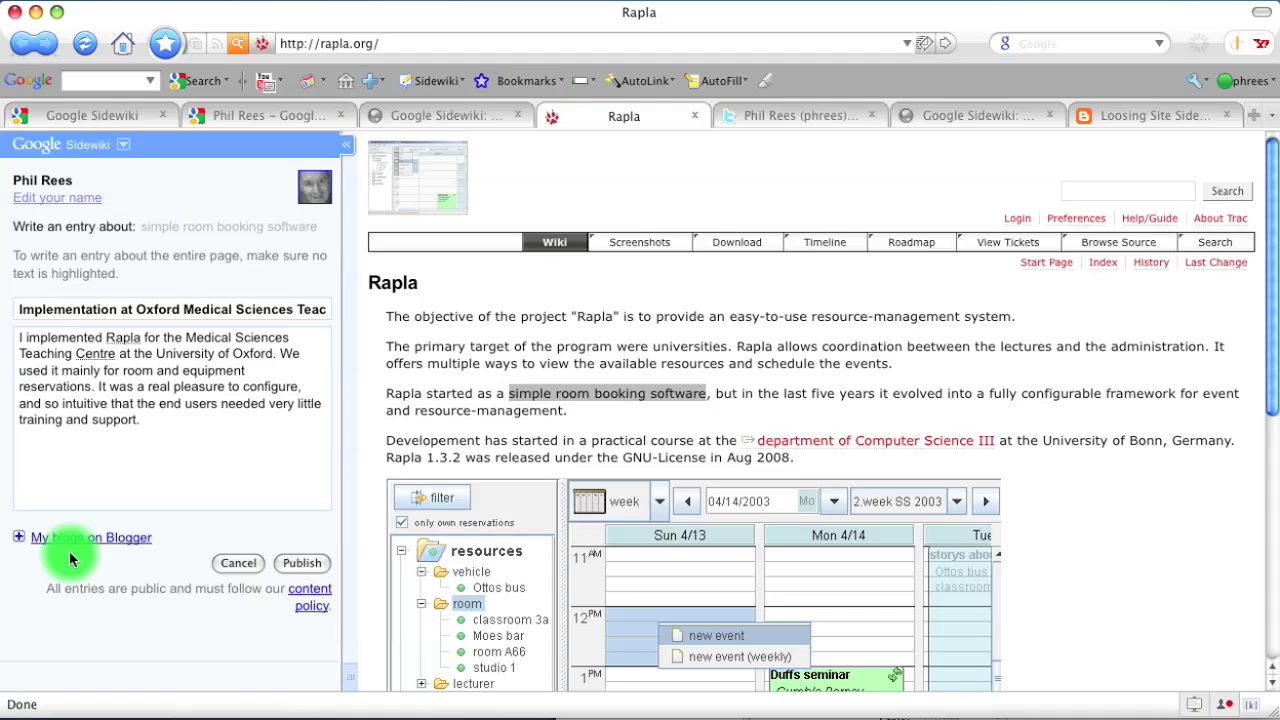
left_click(302, 564)
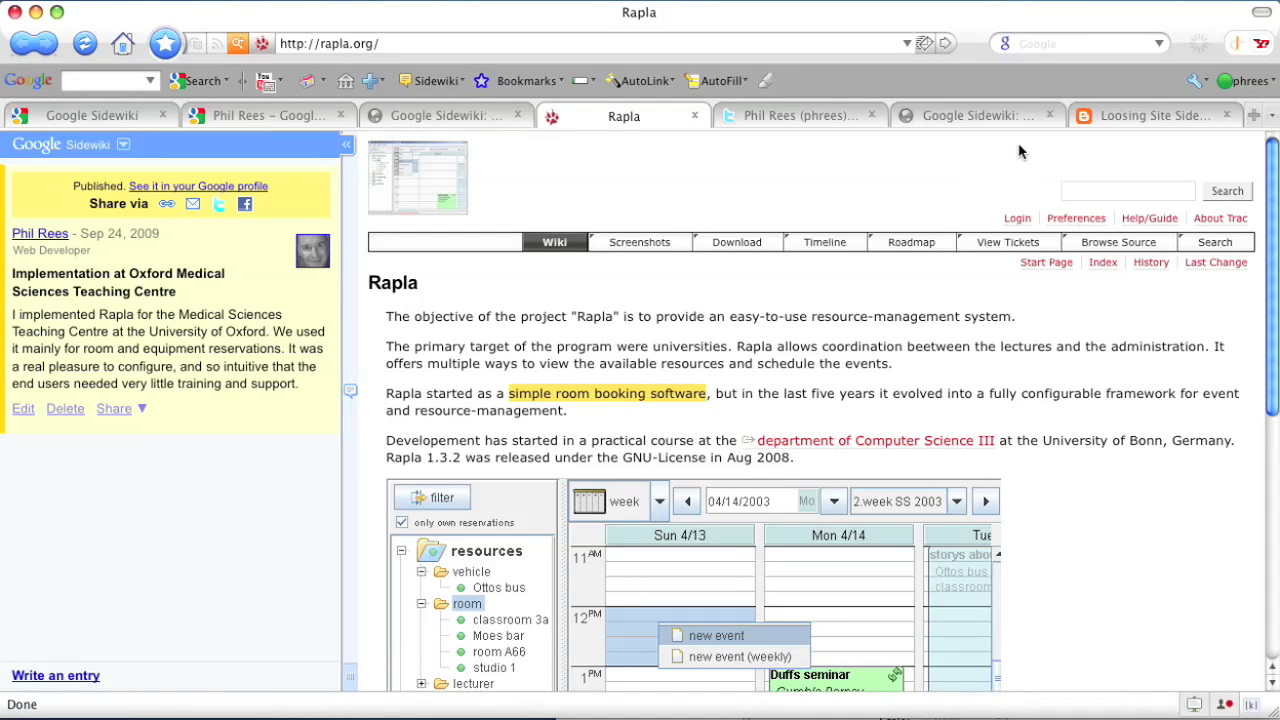
- Share the published Rapla entry on Twitter by posting the prepared update with its link
left_click(221, 208)
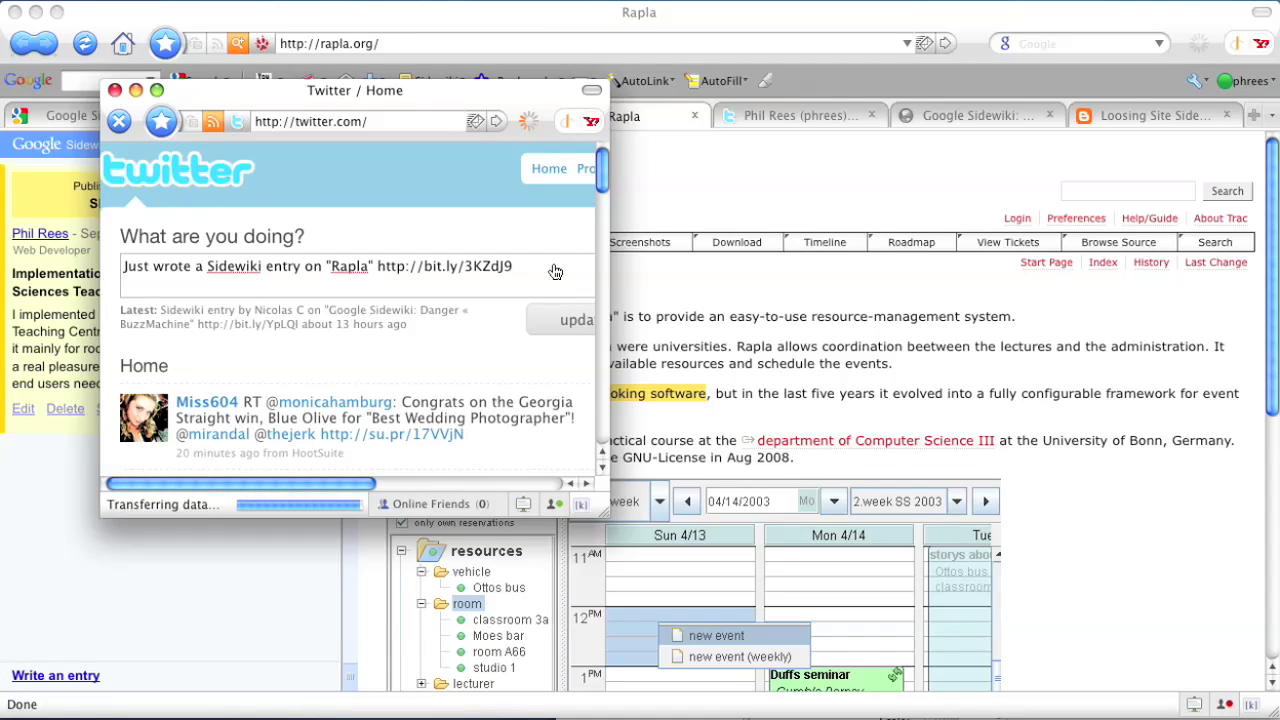
left_click(576, 324)
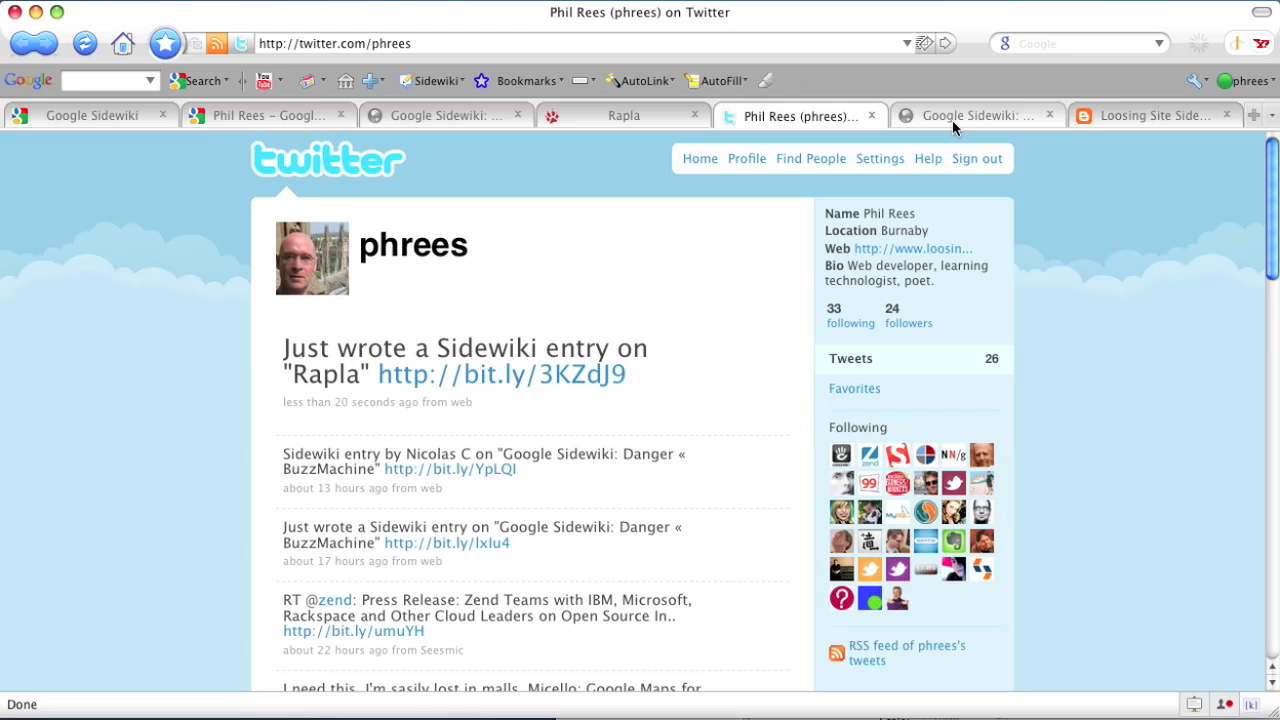
- On the Loosing Site home page, start a new Sidewiki entry and set it to be written as the page owner
left_click(1150, 116)
left_click(463, 86)
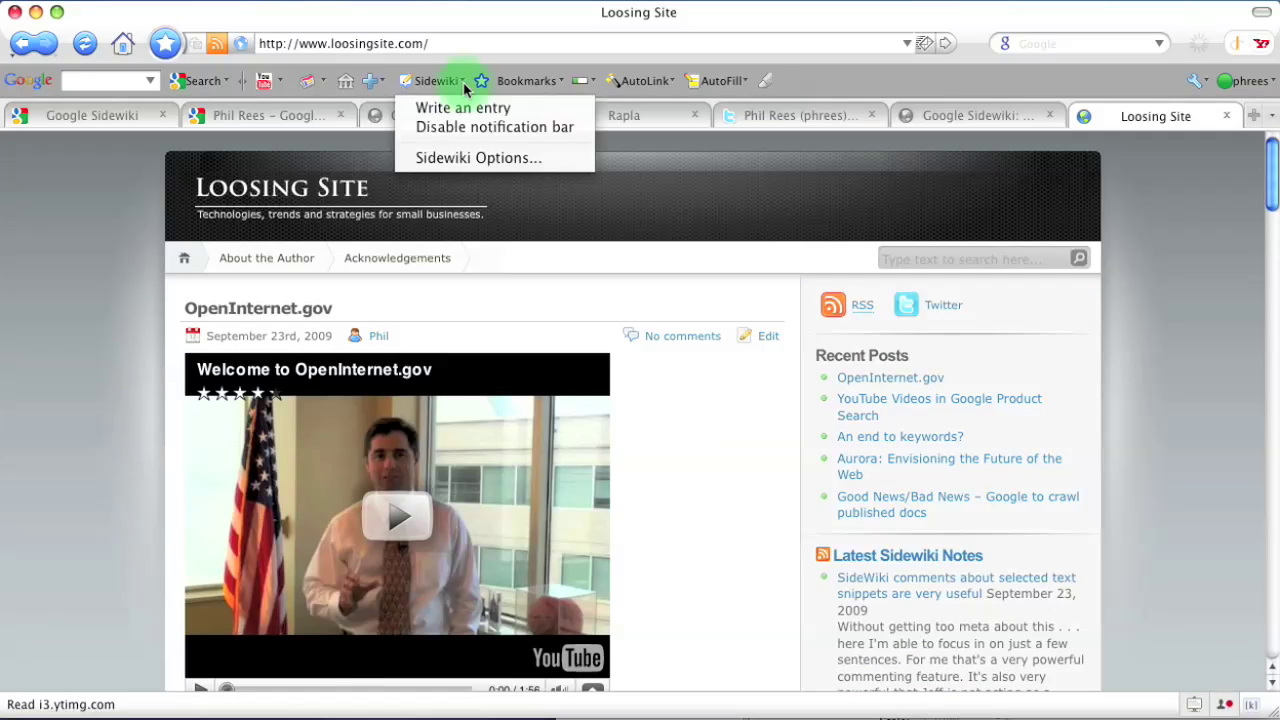
left_click(463, 110)
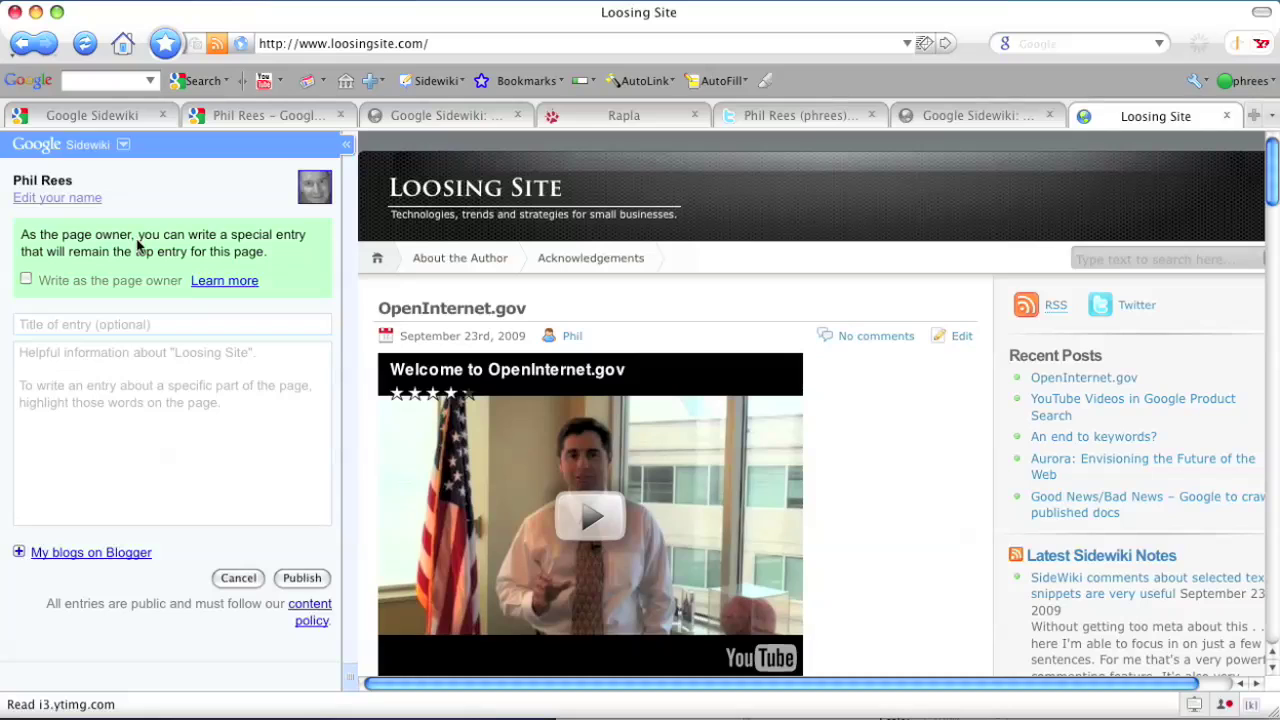
left_click(26, 280)
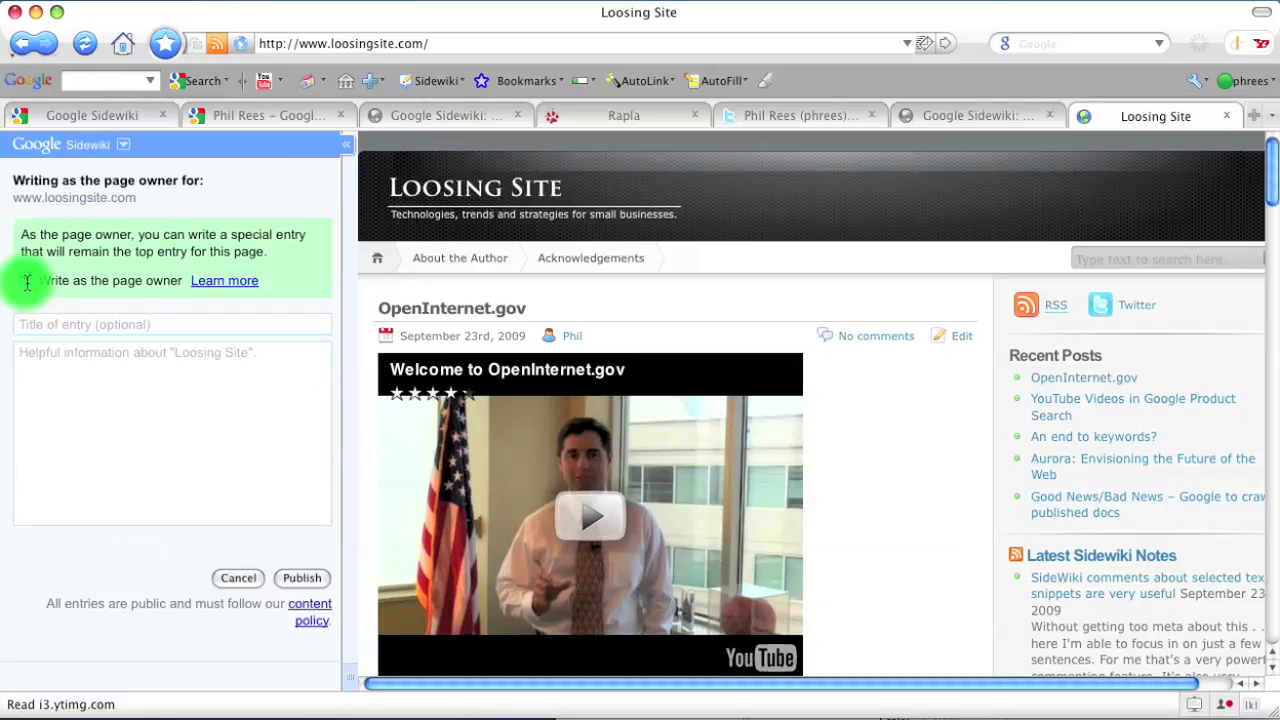
- Paste the copied text beginning "Thanks for visiting the Loosing Site blog." into the page owner entry's body
left_click(222, 347)
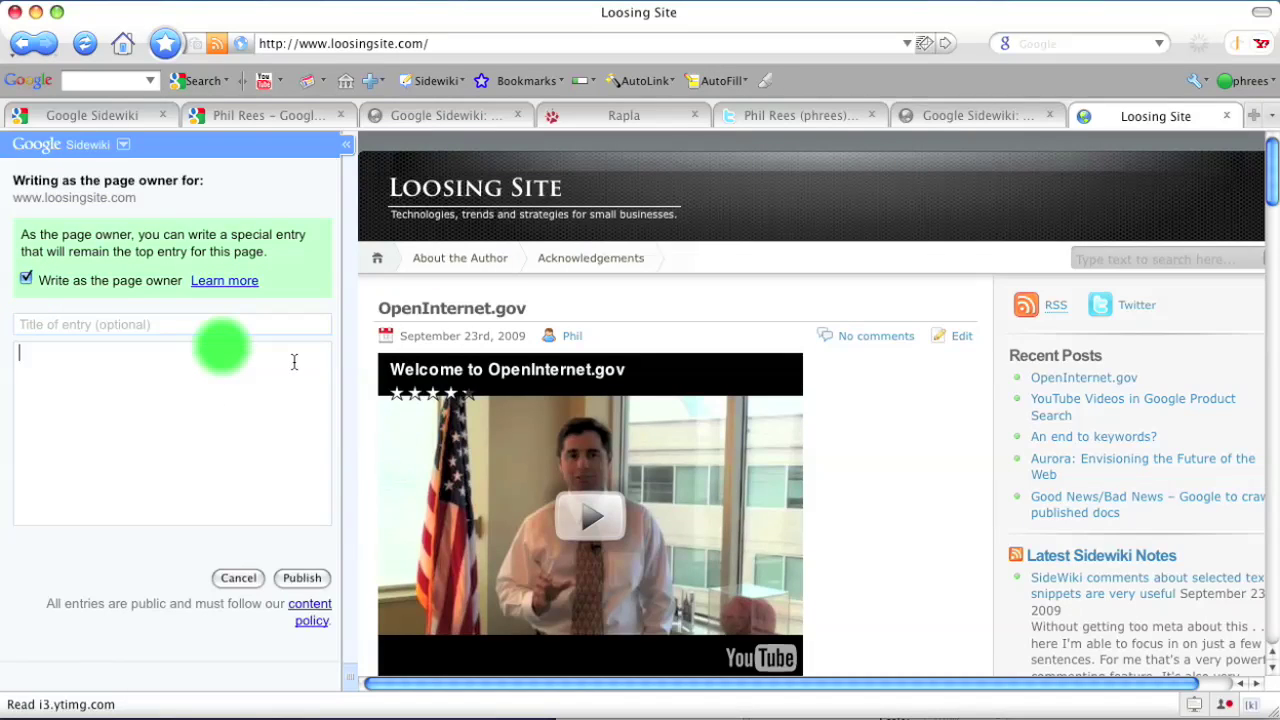
right_click(60, 428)
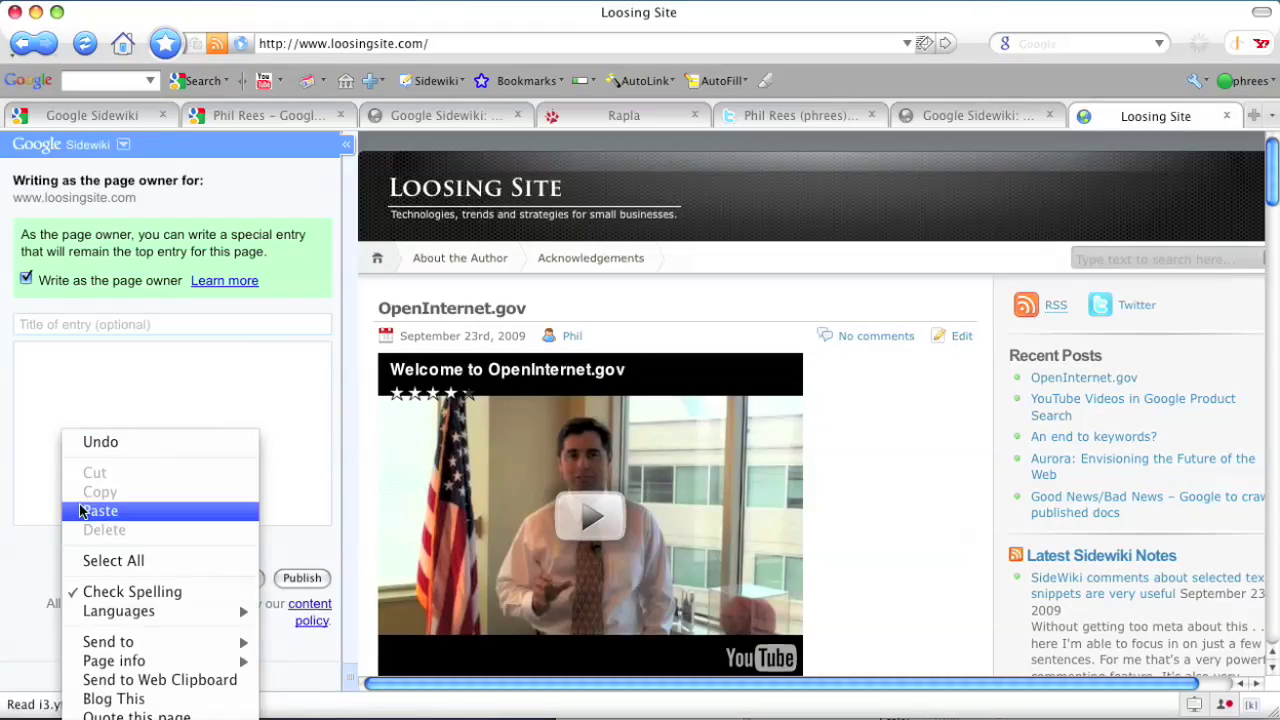
left_click(82, 512)
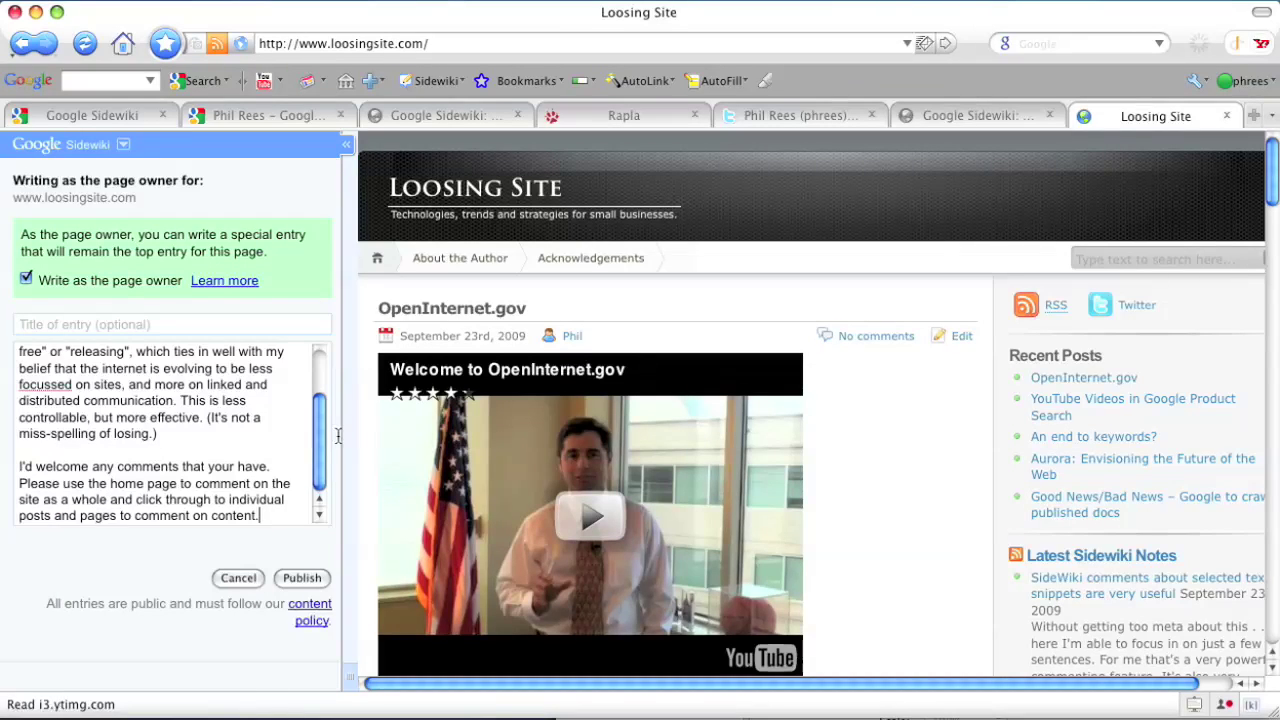
scroll(300, 440, "up", 3)
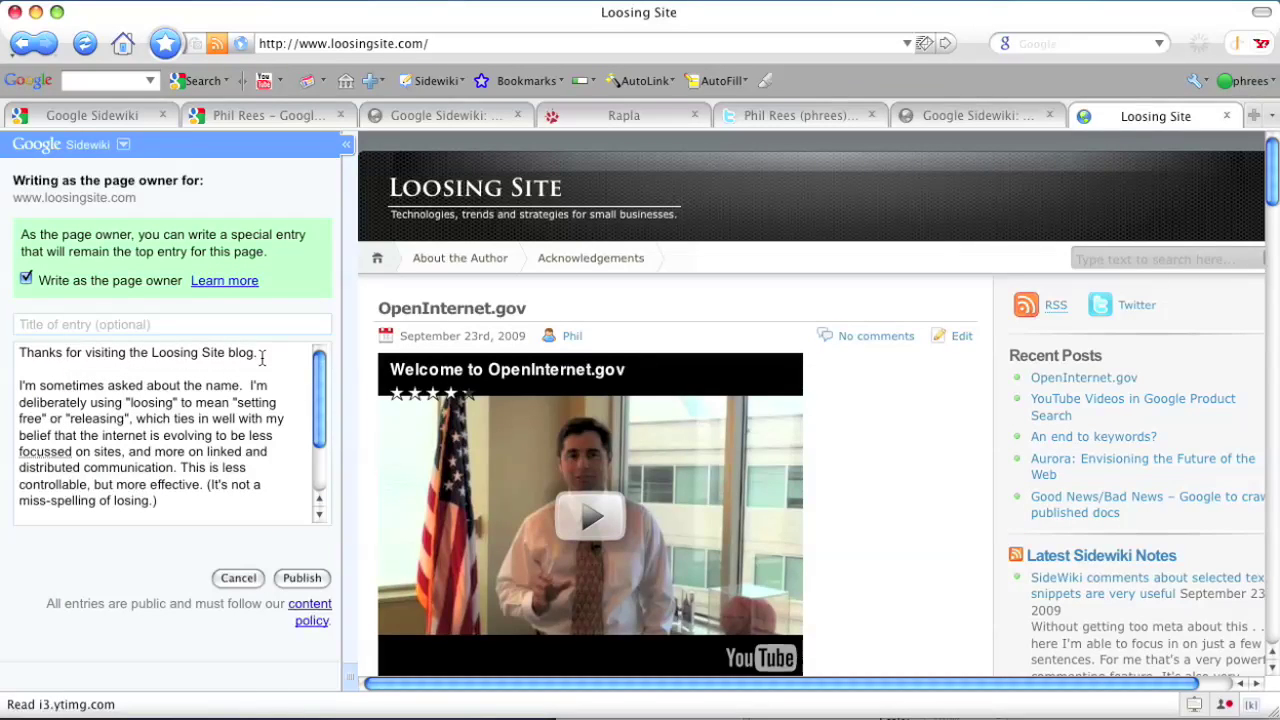
- Title the page owner entry "Welcome" and publish it
left_click(210, 325)
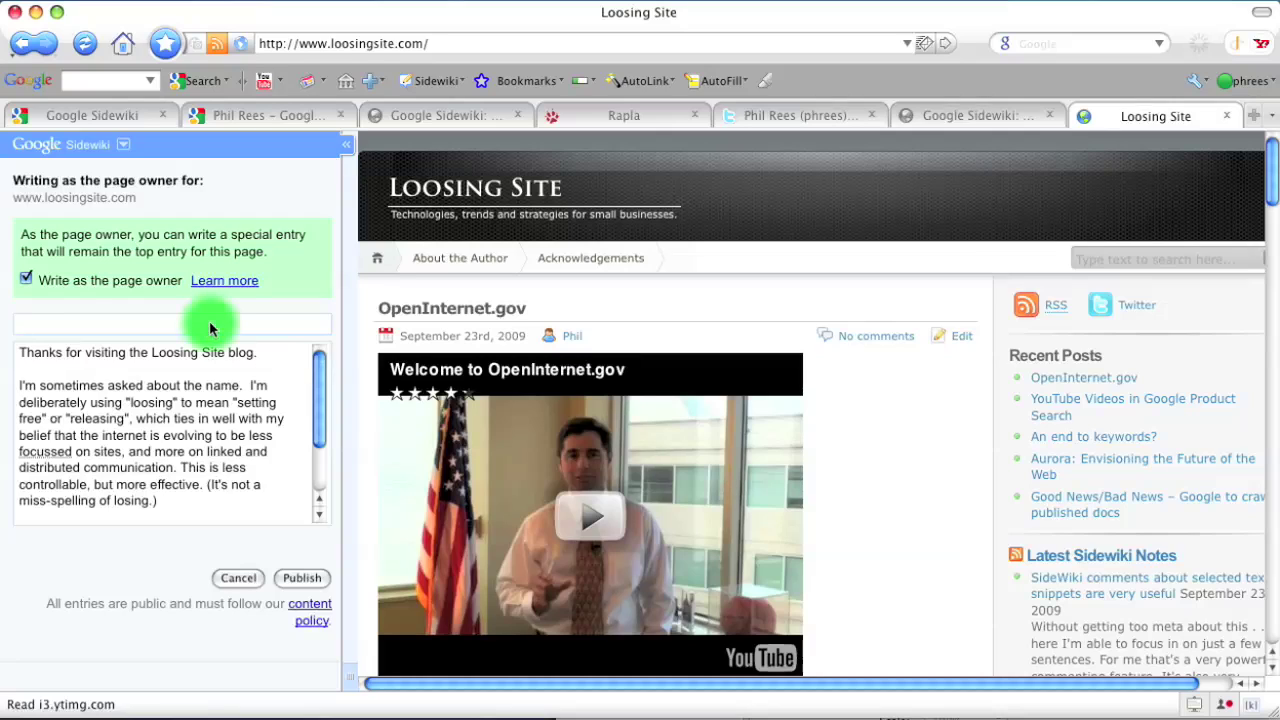
type("Welcome")
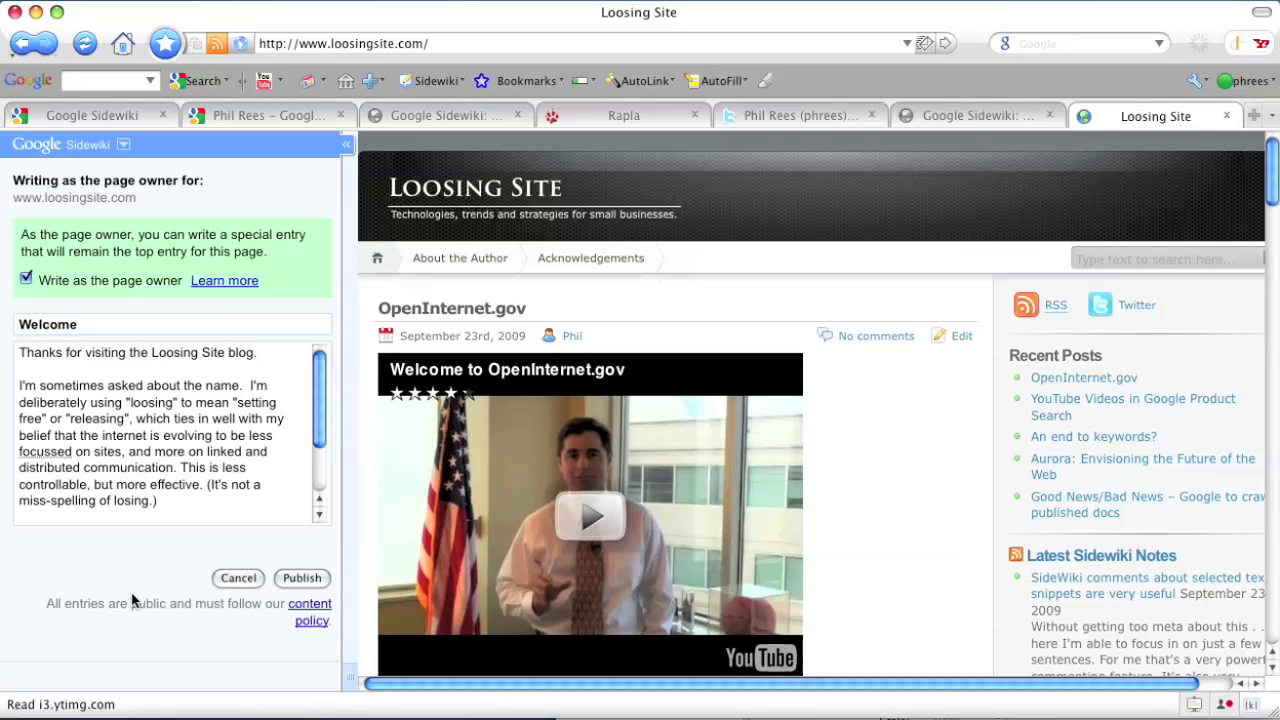
left_click(302, 579)
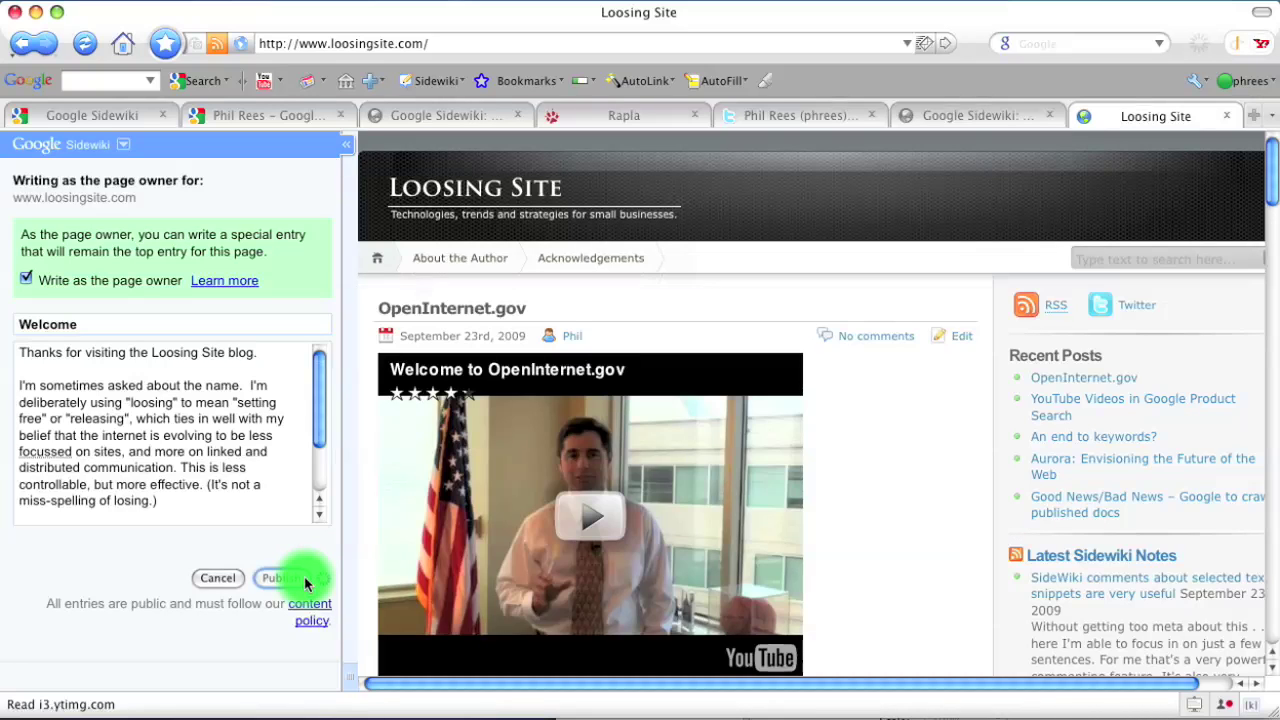